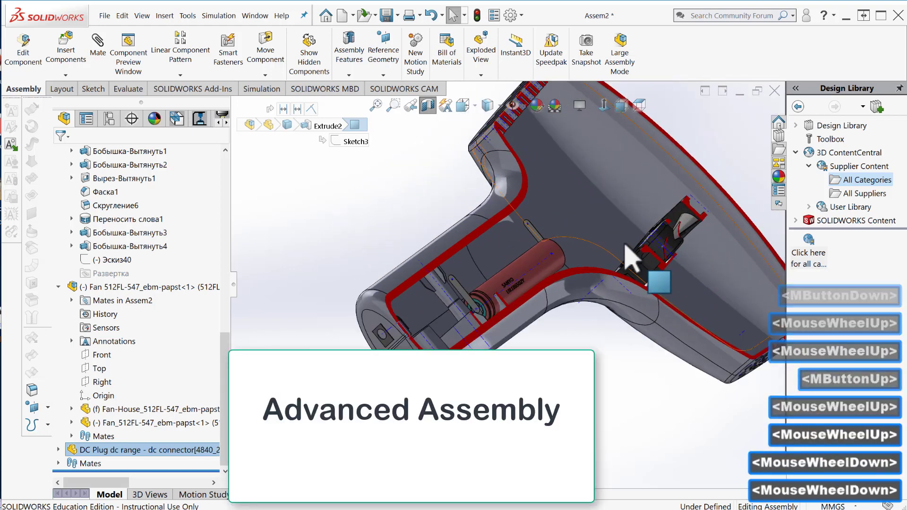
scroll(641, 311, down, 2)
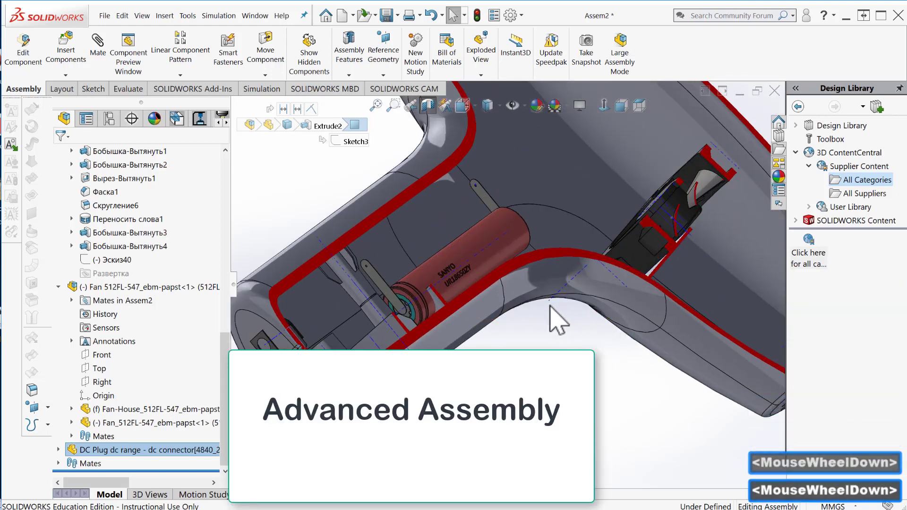
Orbit and pan to view the fan and perforated outlet edge-on inside the sectioned housing.
mouse_move(550, 306)
middle_down()
mouse_move(383, 333)
mouse_move(393, 316)
middle_up()
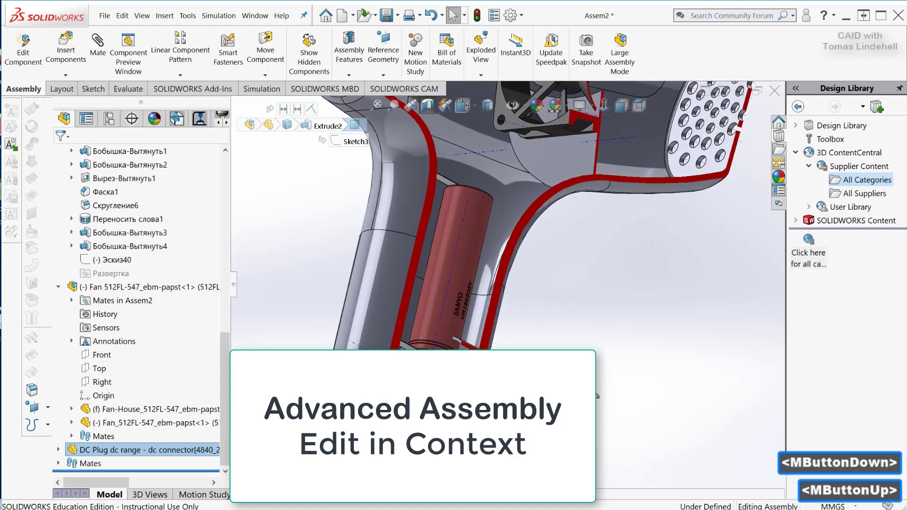
mouse_move(607, 202)
ctrl+middle_down()
mouse_move(589, 325)
mouse_move(415, 361)
mouse_move(482, 366)
ctrl+middle_up()
ctrl+scroll(588, 326, up, 2)
ctrl+scroll(521, 333, up, 2)
ctrl+scroll(524, 312, down, 2)
ctrl+scroll(522, 319, down, 2)
ctrl+scroll(497, 309, down, 2)
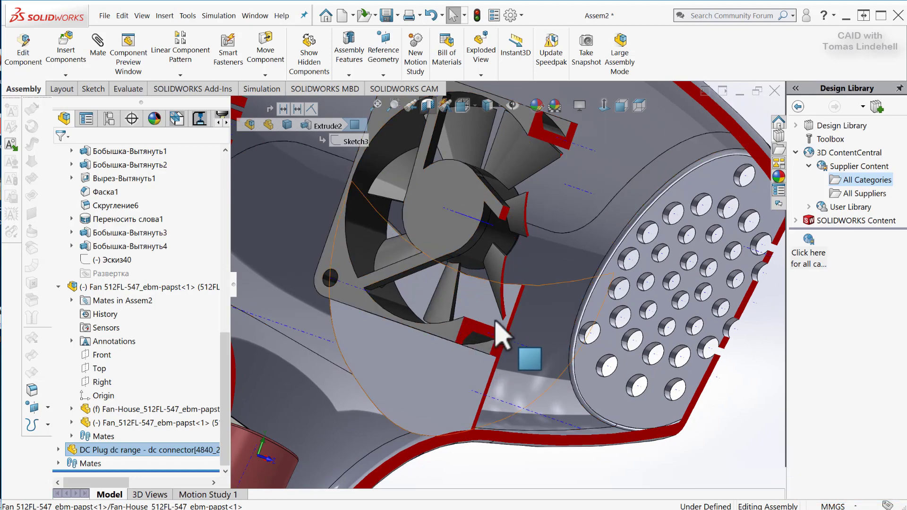
middle_drag(503, 333, 385, 314)
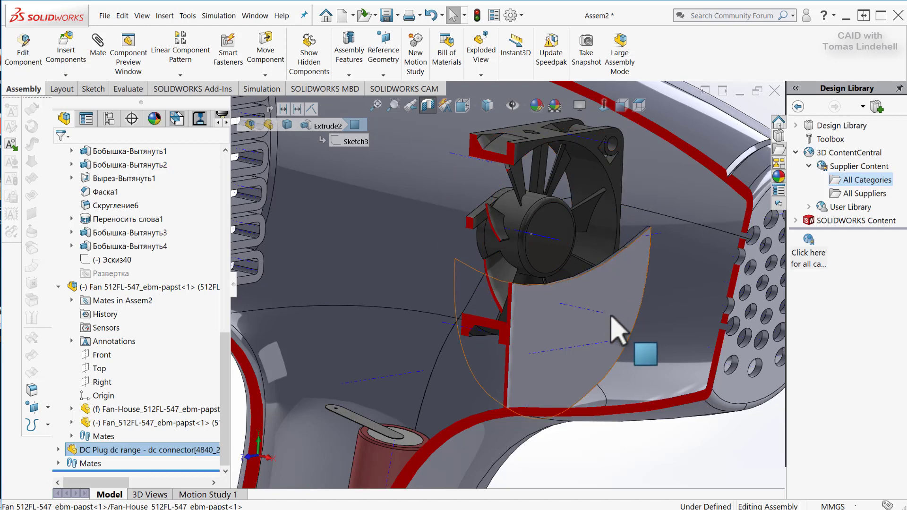
mouse_move(586, 359)
middle_down()
mouse_move(663, 341)
mouse_move(658, 359)
middle_up()
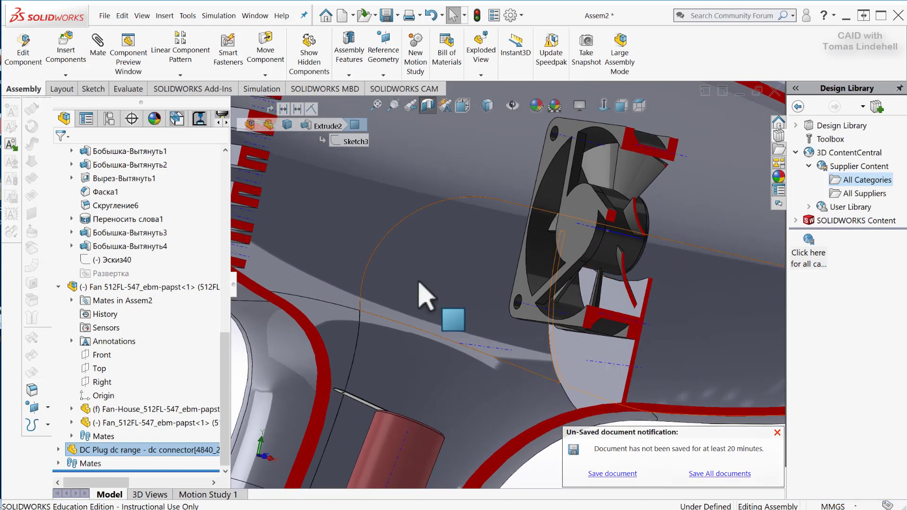
click(142, 15)
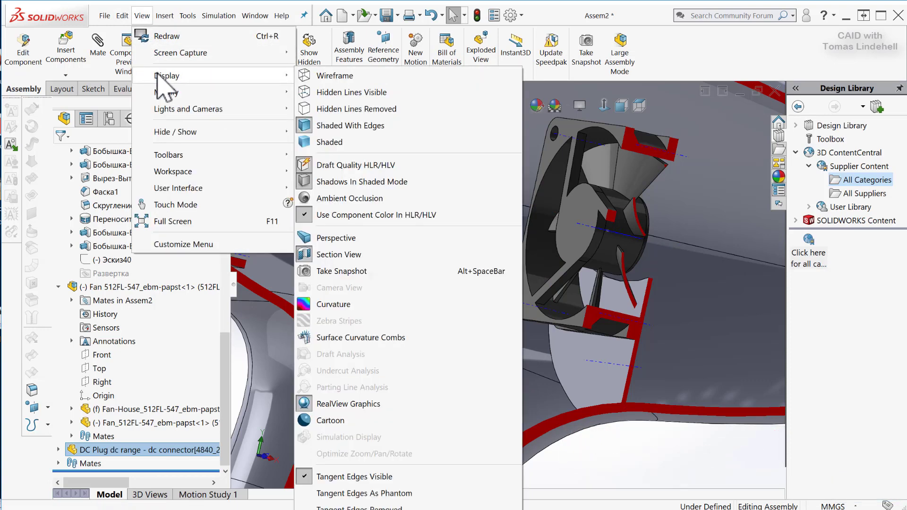
mouse_move(185, 132)
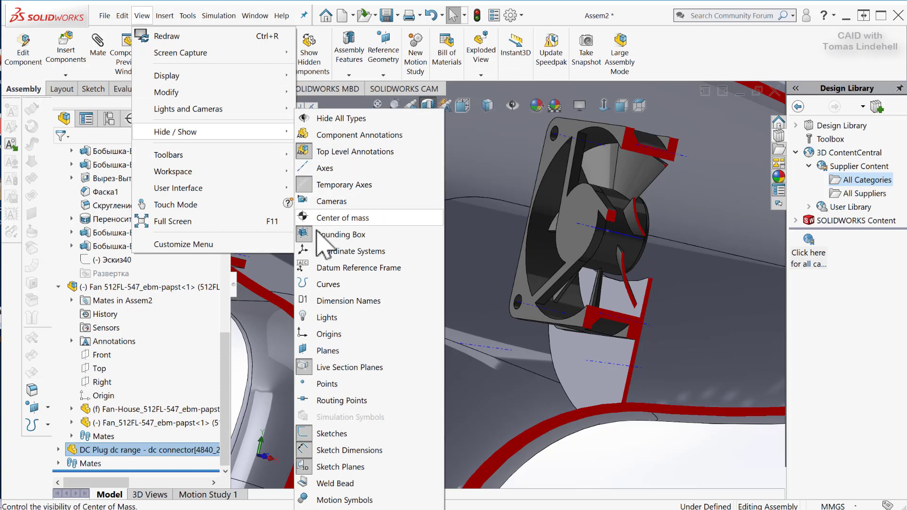
Toggle Temporary Axes off via Hide/Show and select the housing rib face below the fan.
click(339, 186)
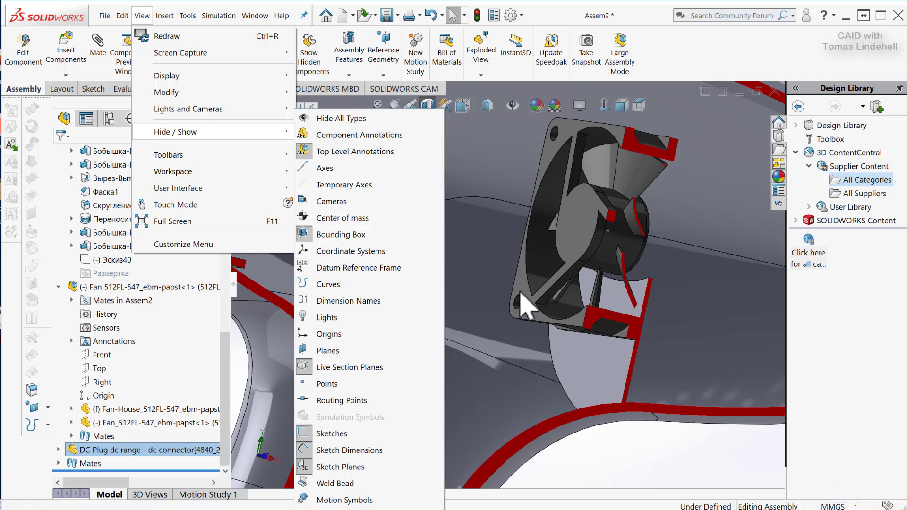
click(577, 374)
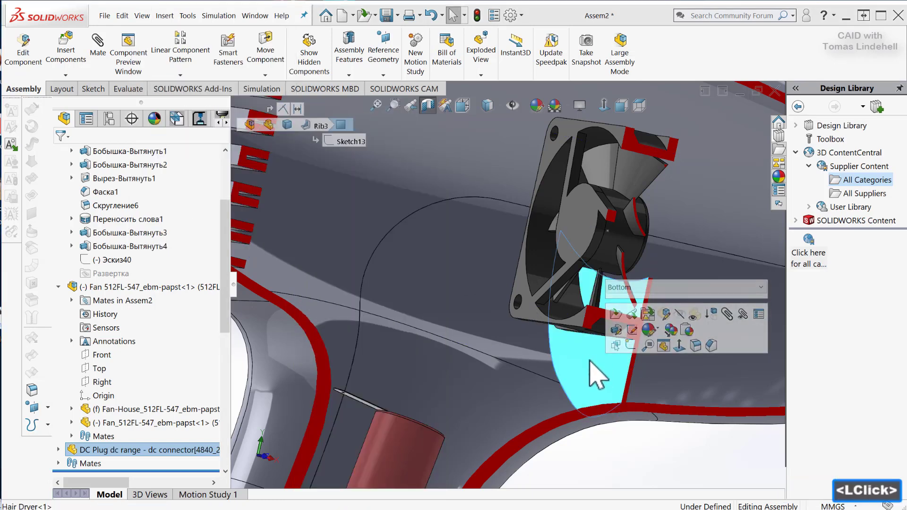
Collapse the Battery and Fan 512FL-547 nodes and select the bottom housing Hair Dryer<1>.
mouse_move(593, 375)
middle_down()
mouse_move(598, 362)
mouse_move(533, 355)
middle_up()
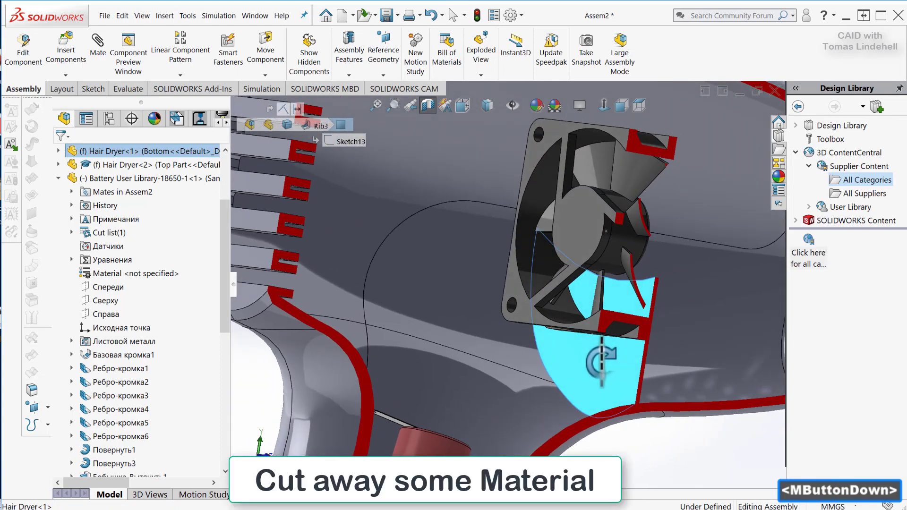
middle_drag(533, 355, 601, 368)
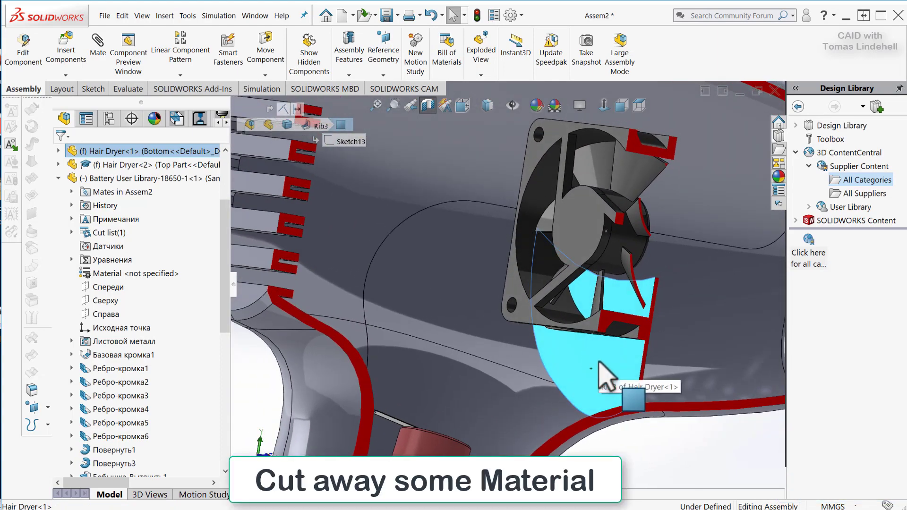
click(57, 179)
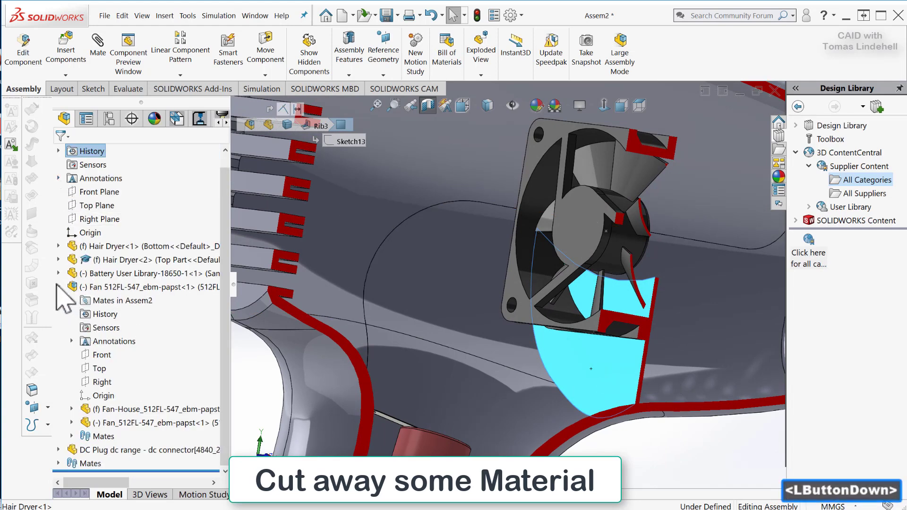
click(57, 287)
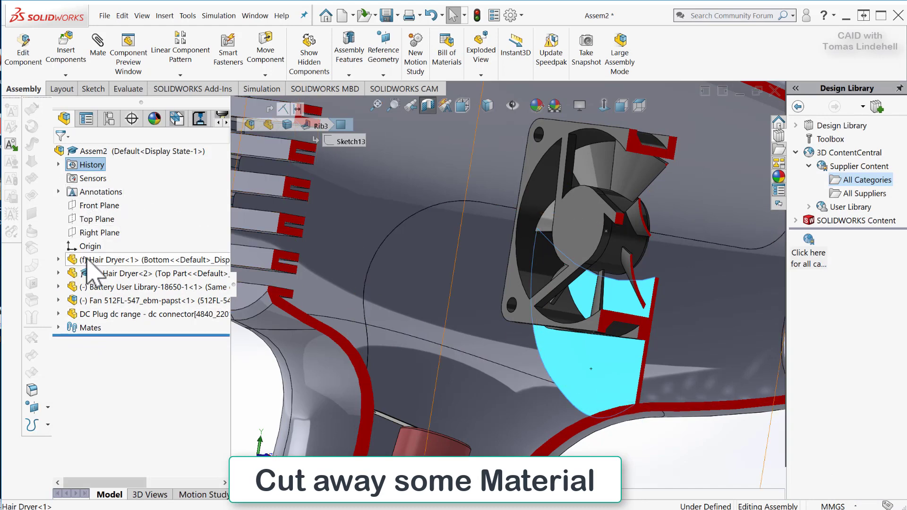
click(150, 261)
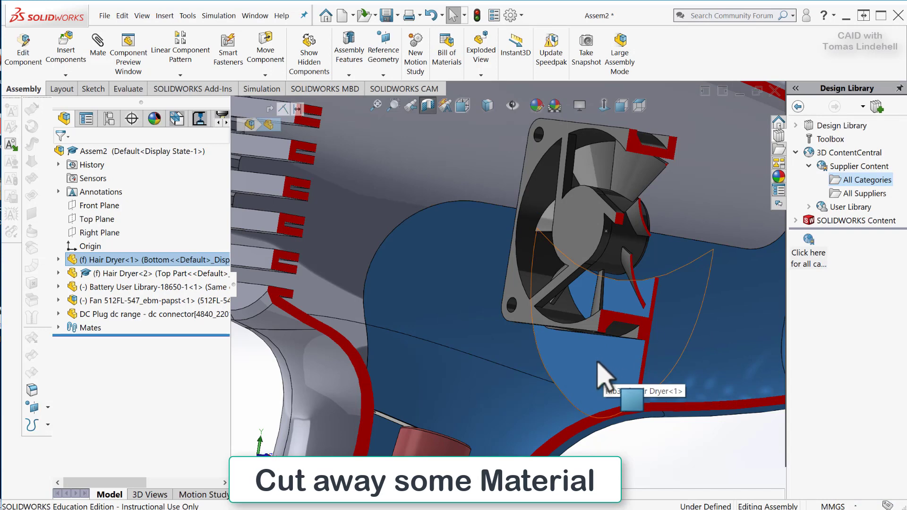
Choose Edit Part on Hair Dryer<1> to edit the bottom housing within the assembly.
right_click(95, 270)
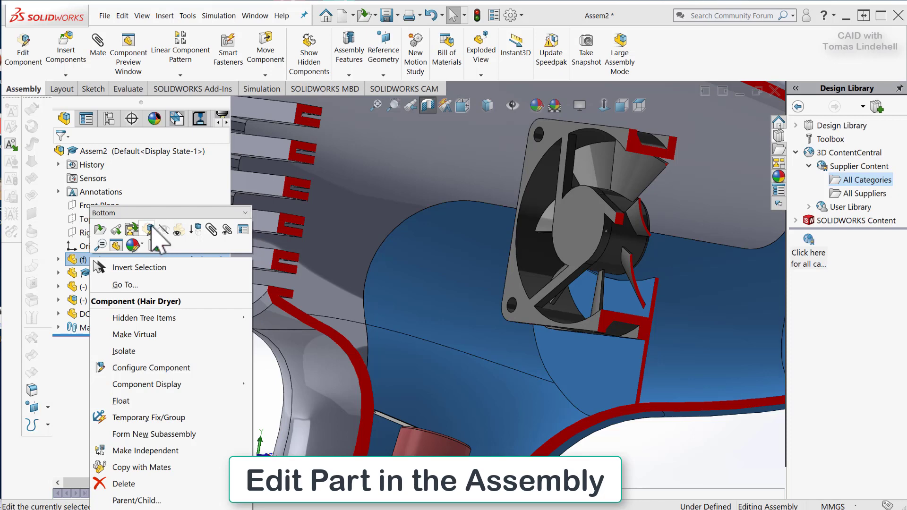
click(151, 228)
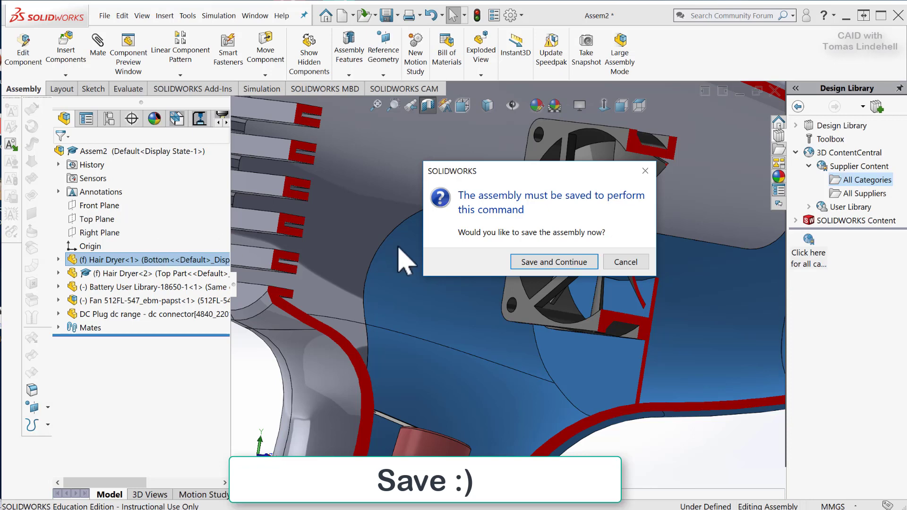
Save and continue, naming the assembly Hair Dryer Assembly in the Hair Dryer folder.
click(554, 262)
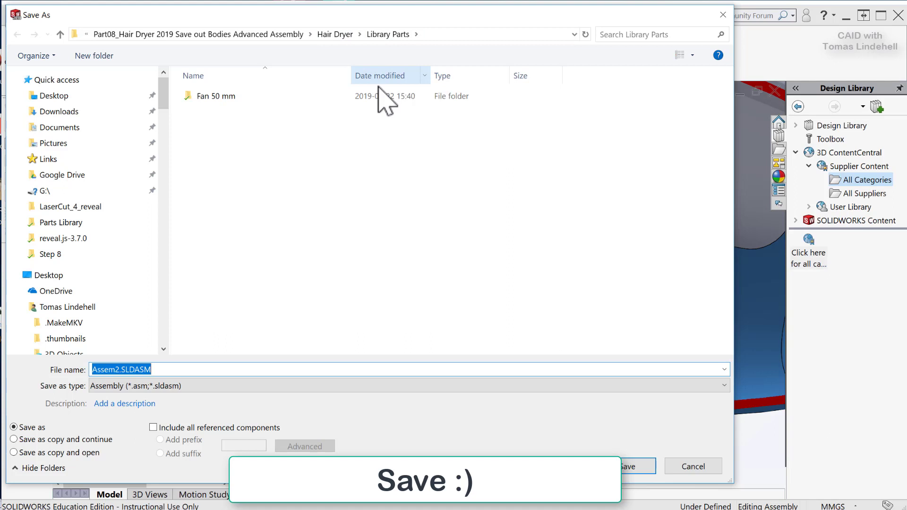
click(344, 35)
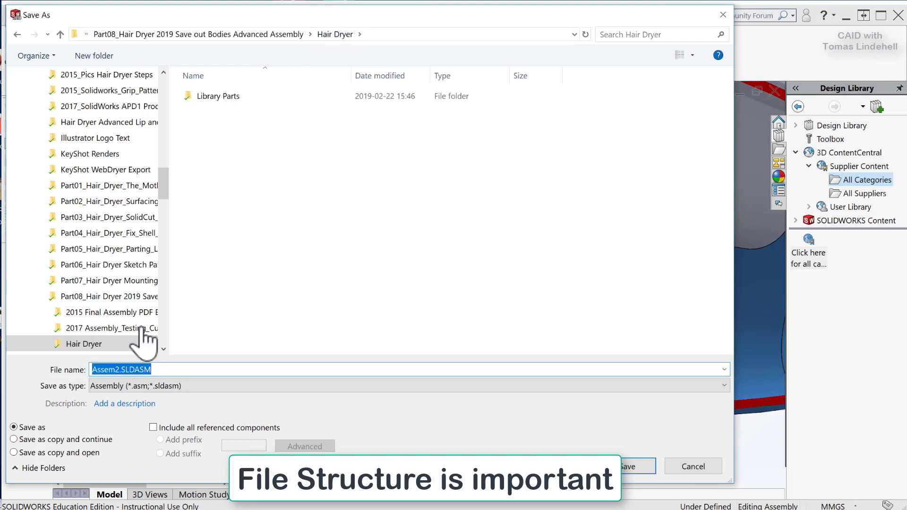
click(105, 369)
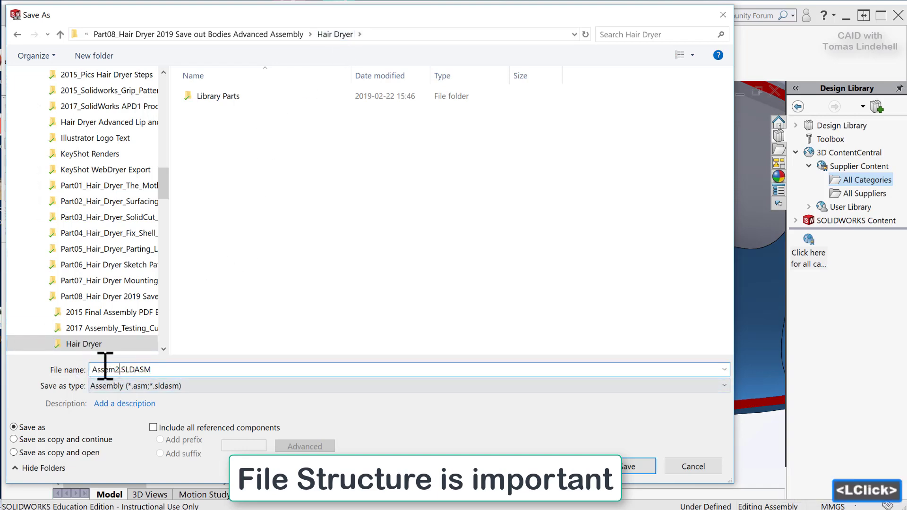
key(BackSpace)
key(BackSpace)
key(BackSpace)
key(BackSpace)
key(BackSpace)
key(BackSpace)
text(H)
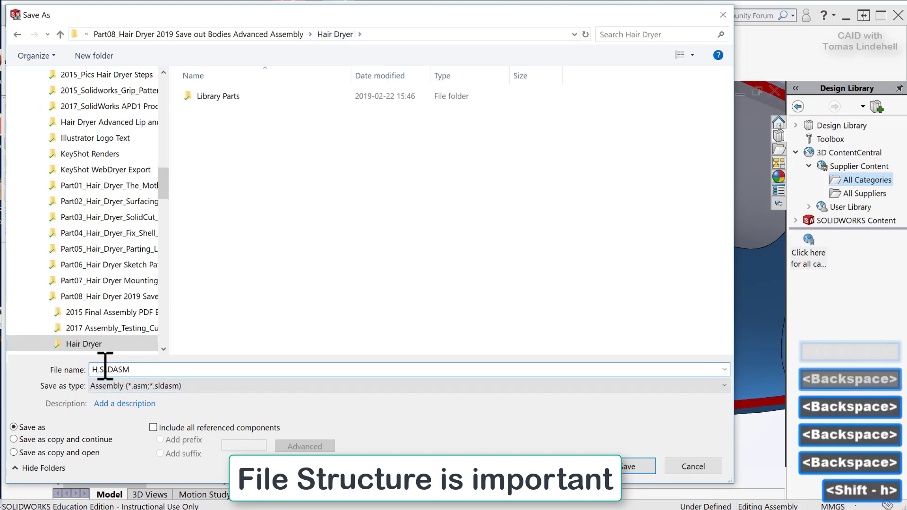
text(air D)
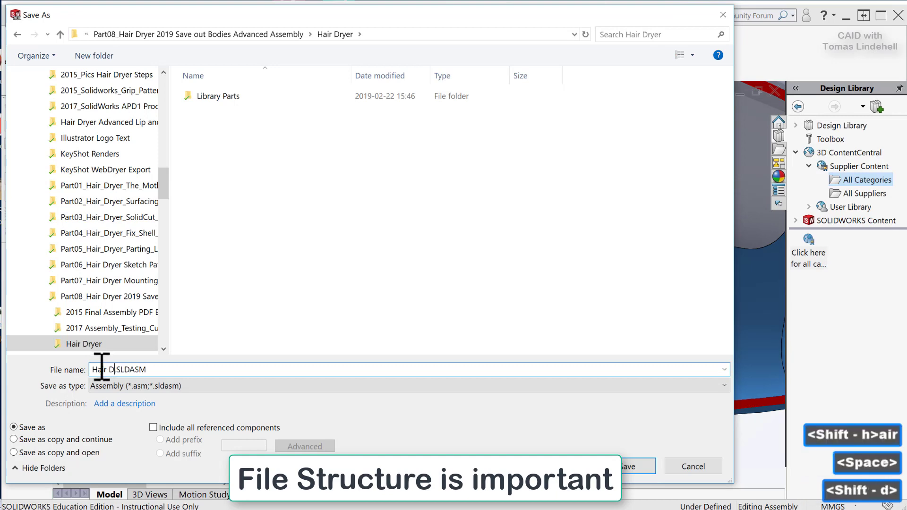
text(ryer)
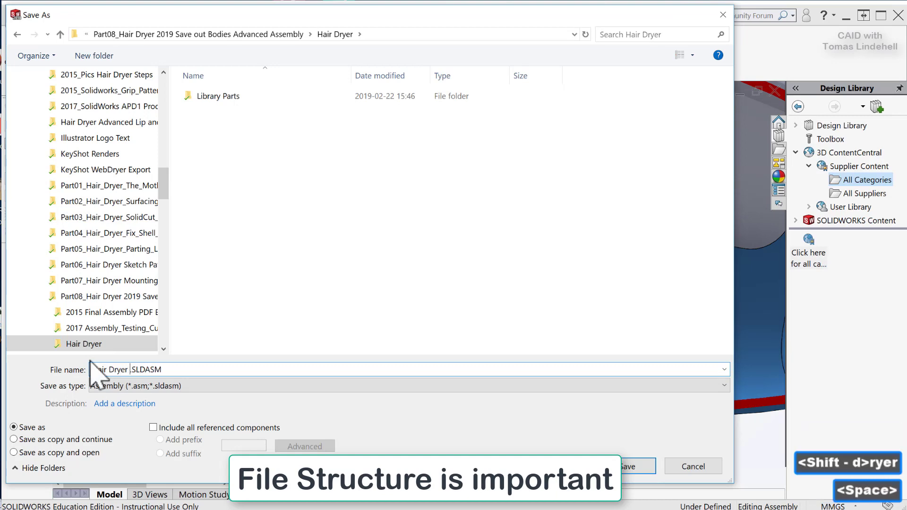
text( Assemb)
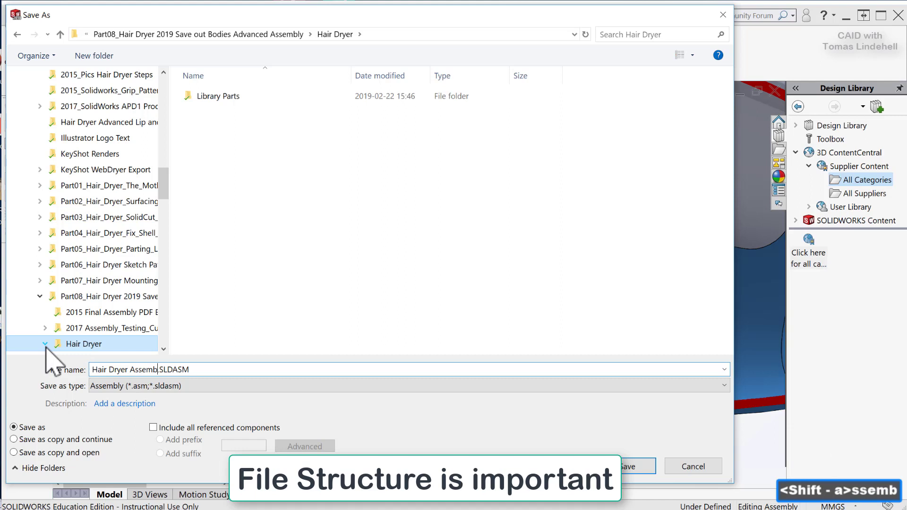
text(ly)
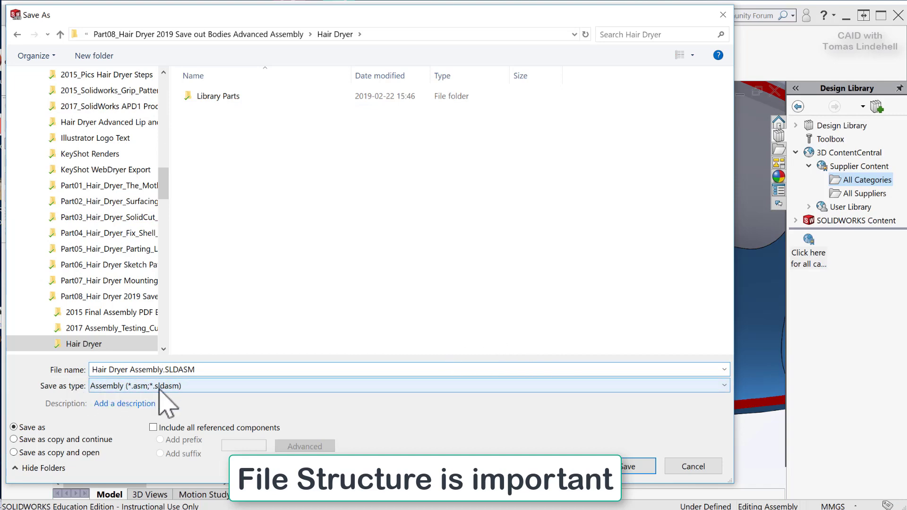
click(641, 470)
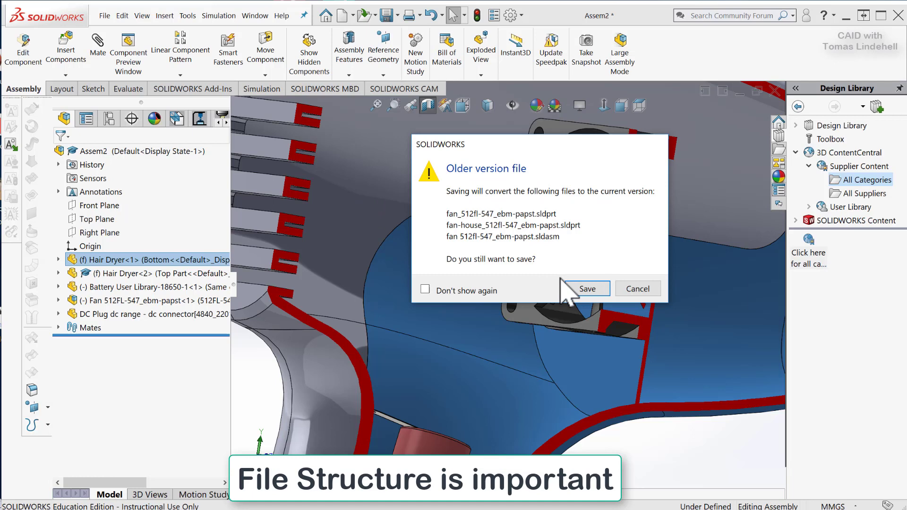
Confirm converting the older fan files so the save completes.
click(588, 289)
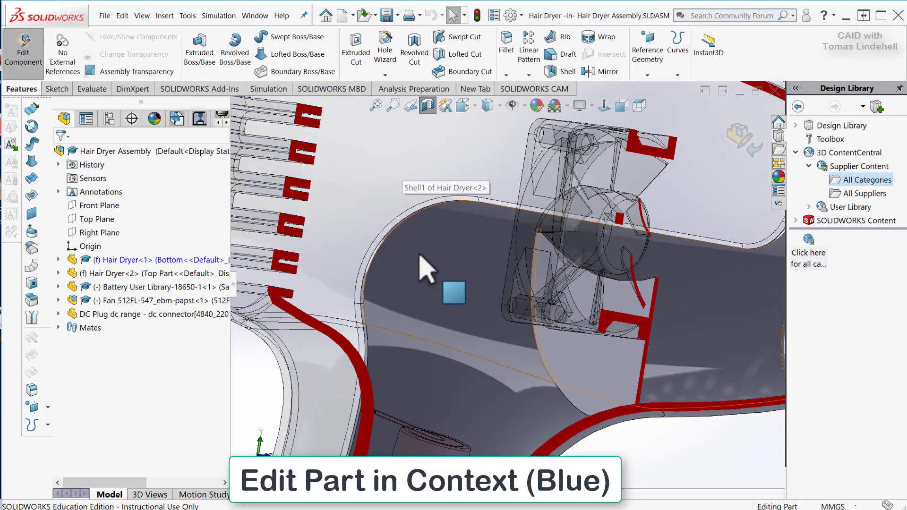
Expand Hair Dryer<1> in the tree to reveal the bottom housing's feature history.
mouse_move(456, 354)
middle_down()
mouse_move(444, 333)
mouse_move(472, 371)
middle_up()
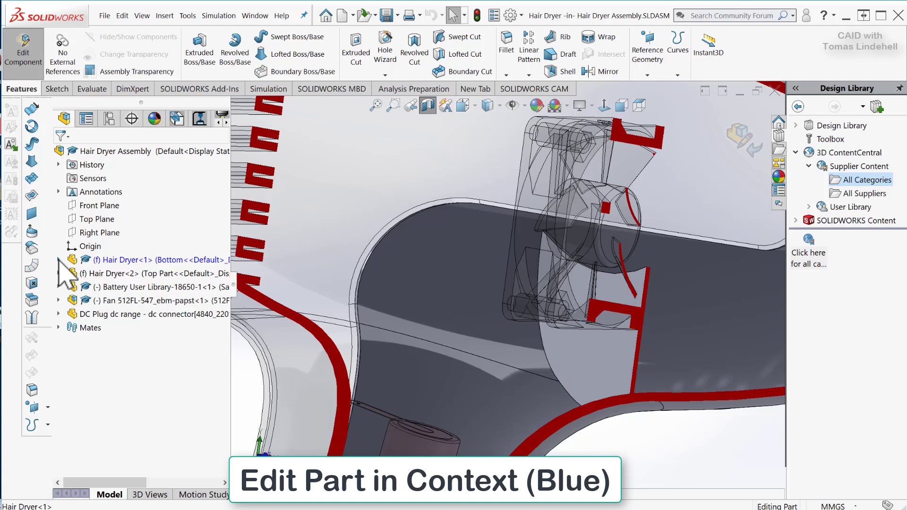
click(59, 261)
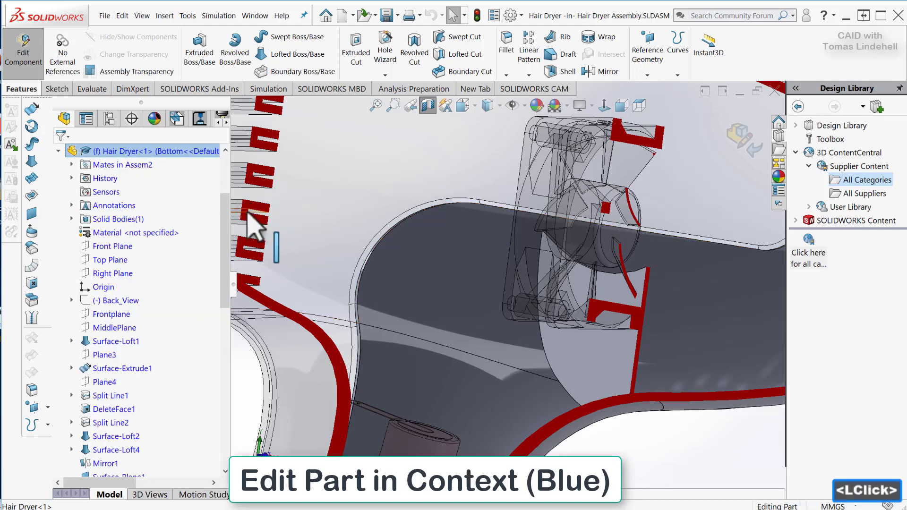
mouse_move(226, 253)
mouse_down()
mouse_move(234, 348)
mouse_move(206, 397)
mouse_up()
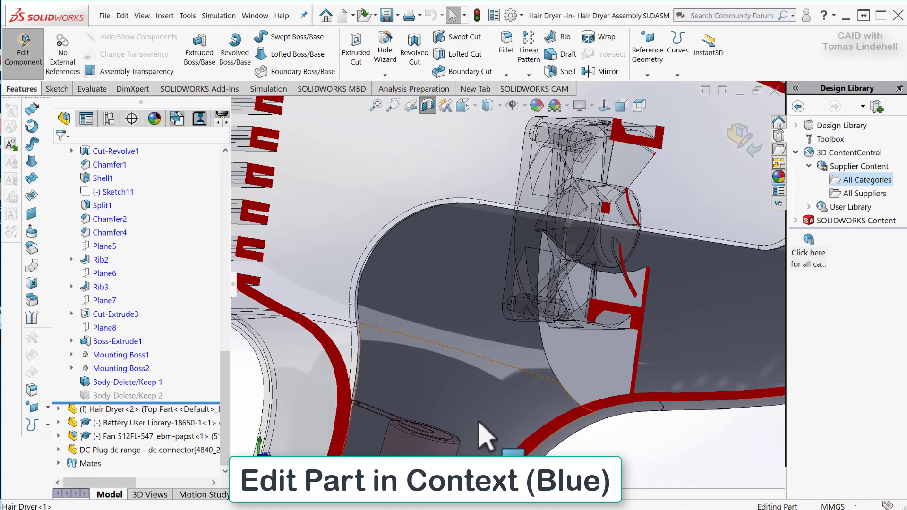
scroll(486, 418, up, 3)
scroll(581, 288, down, 3)
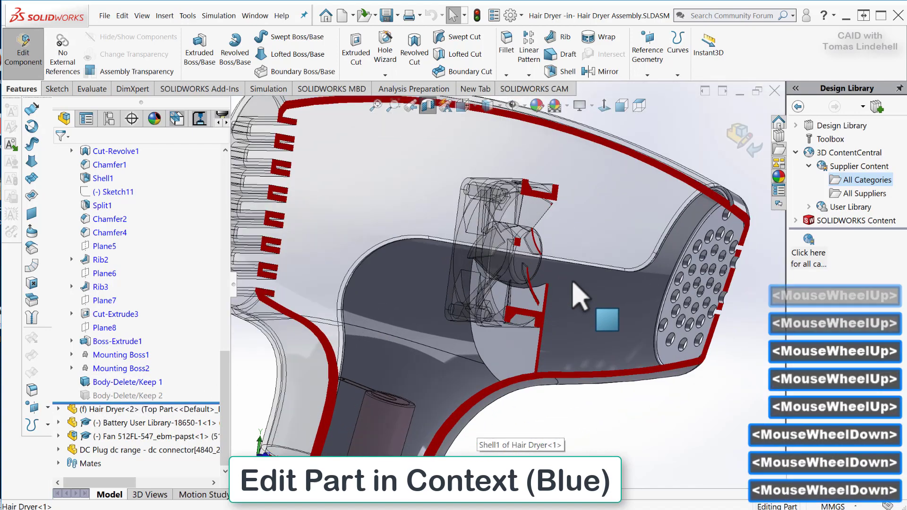
scroll(581, 296, down, 1)
scroll(560, 320, down, 2)
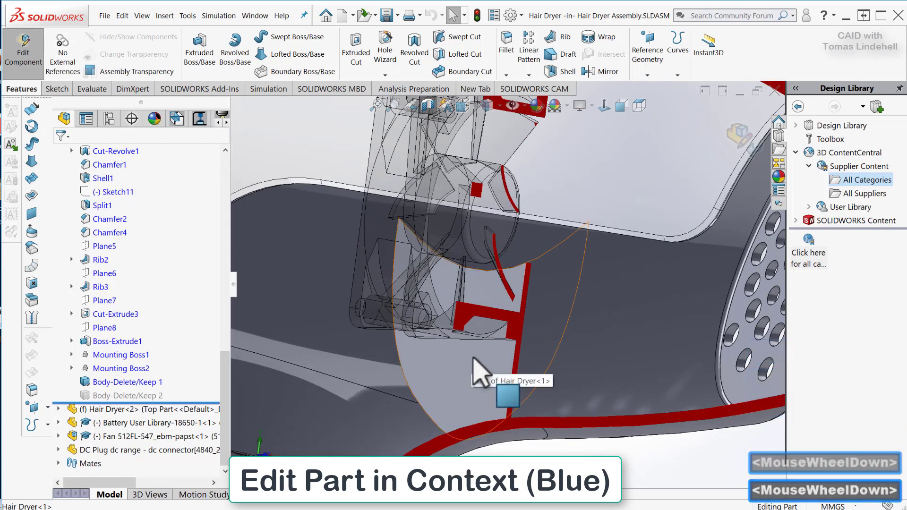
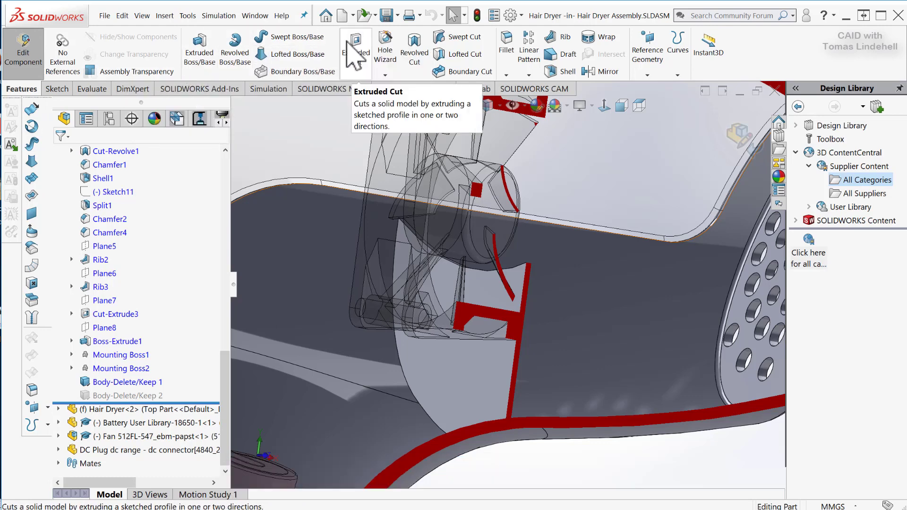
Start an Extruded Cut with the rib face as the sketch plane, opening Sketch16.
click(363, 70)
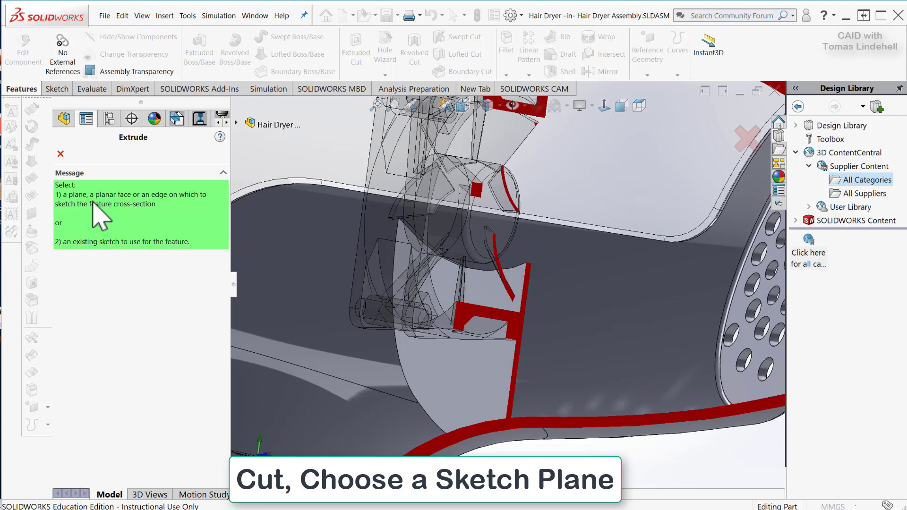
click(473, 366)
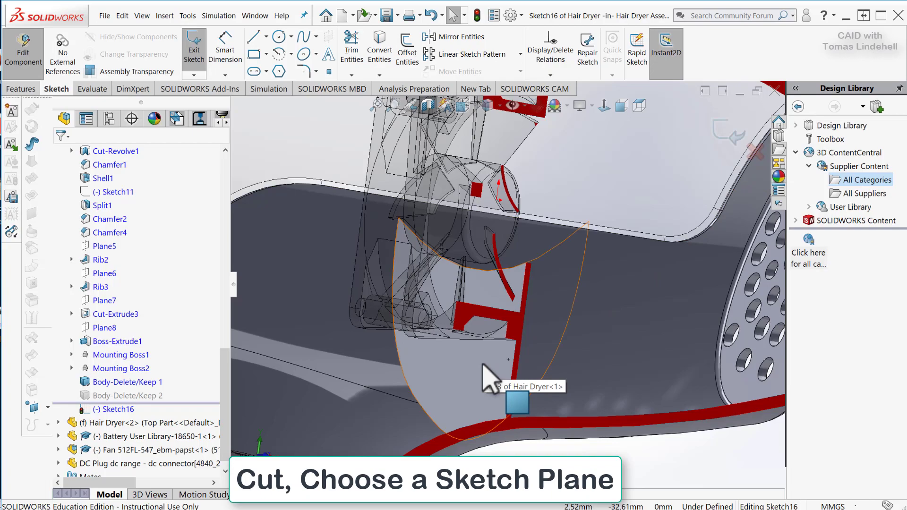
middle_drag(482, 376, 495, 341)
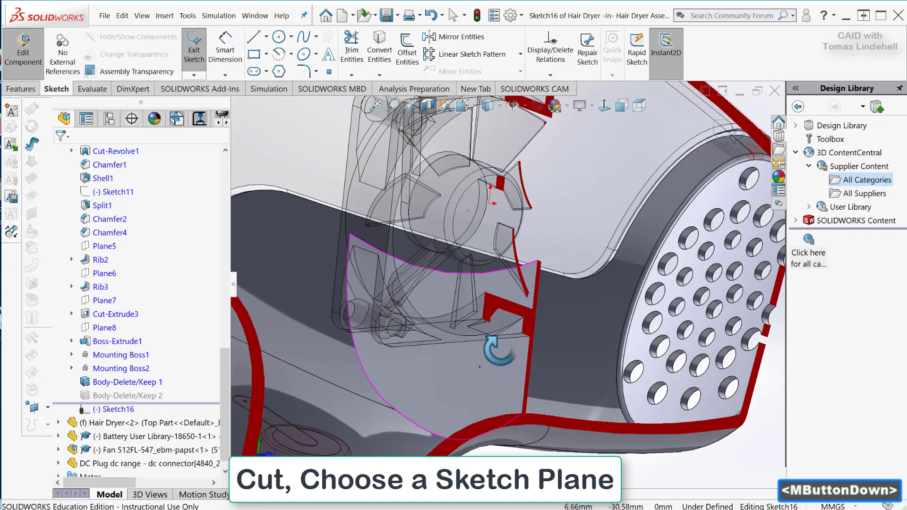
middle_drag(496, 341, 476, 387)
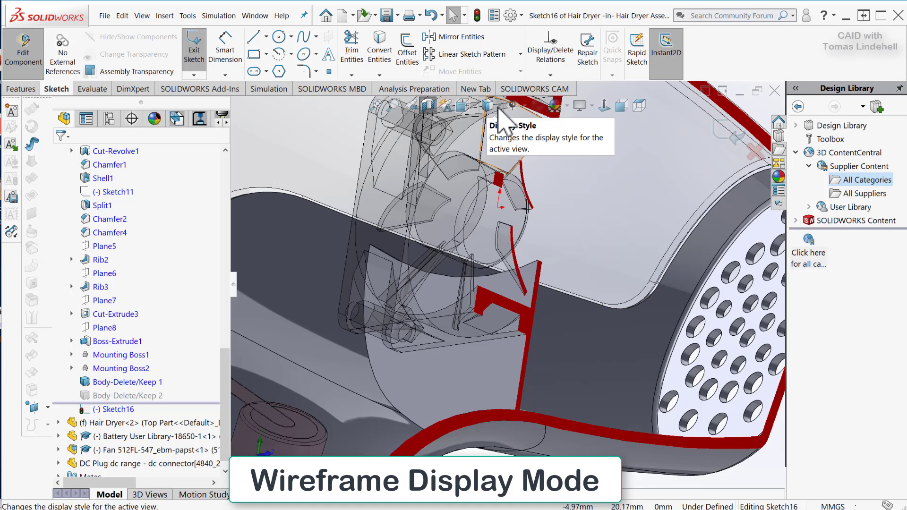
Switch the display style to Wireframe so all edges of the dryer are visible.
click(499, 105)
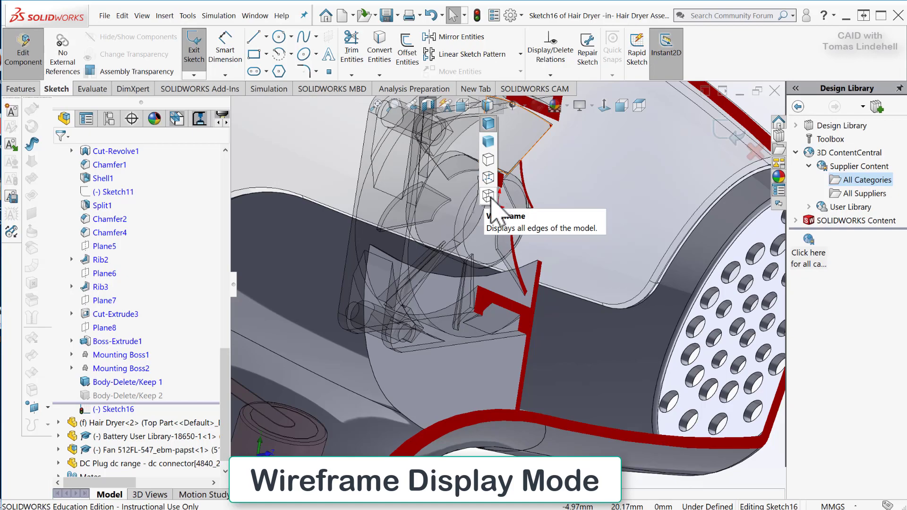
click(489, 195)
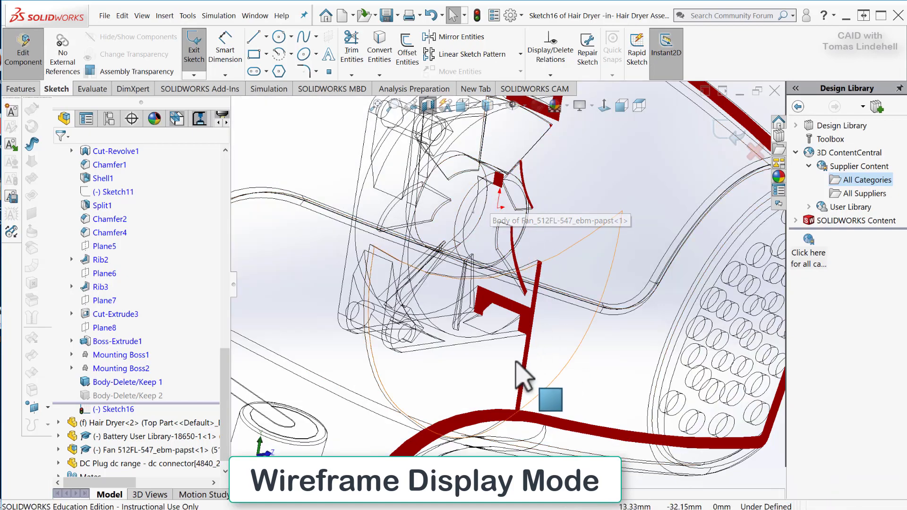
mouse_move(518, 375)
middle_down()
mouse_move(524, 371)
mouse_move(519, 381)
middle_up()
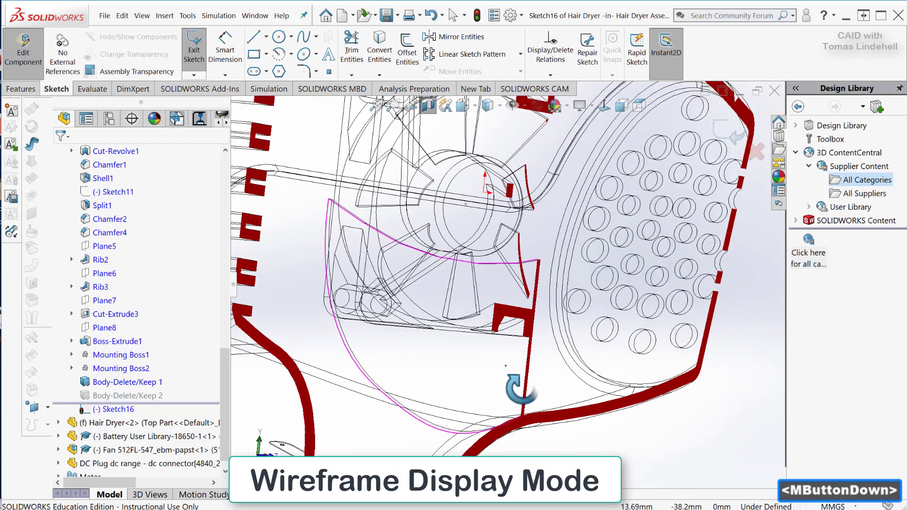
middle_drag(517, 380, 521, 390)
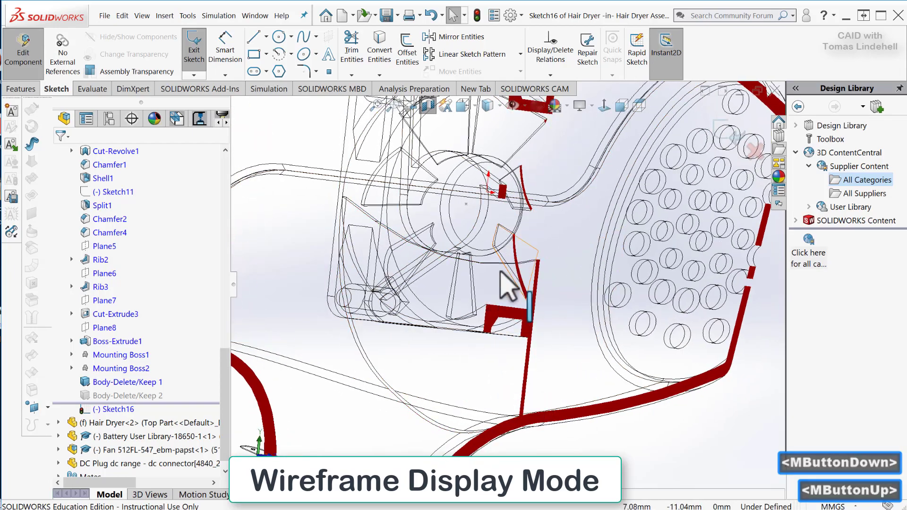
scroll(482, 358, up, 4)
scroll(482, 357, up, 1)
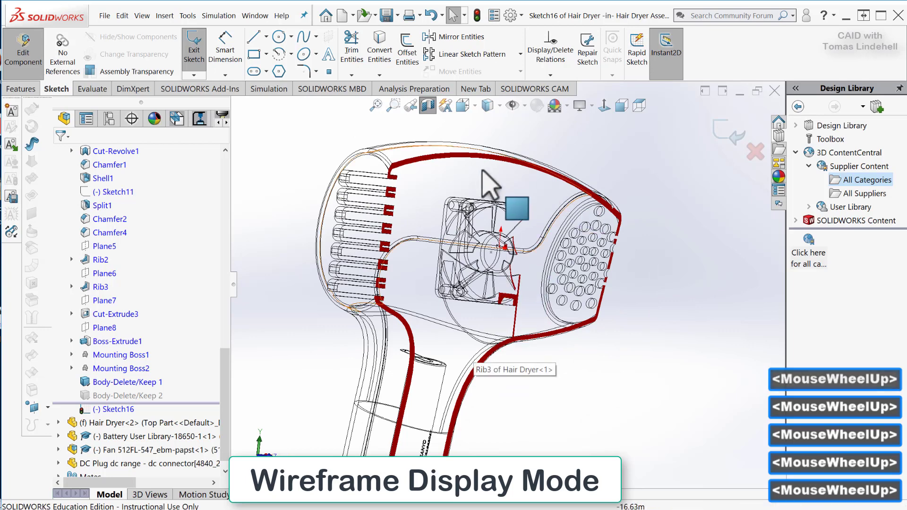
click(428, 105)
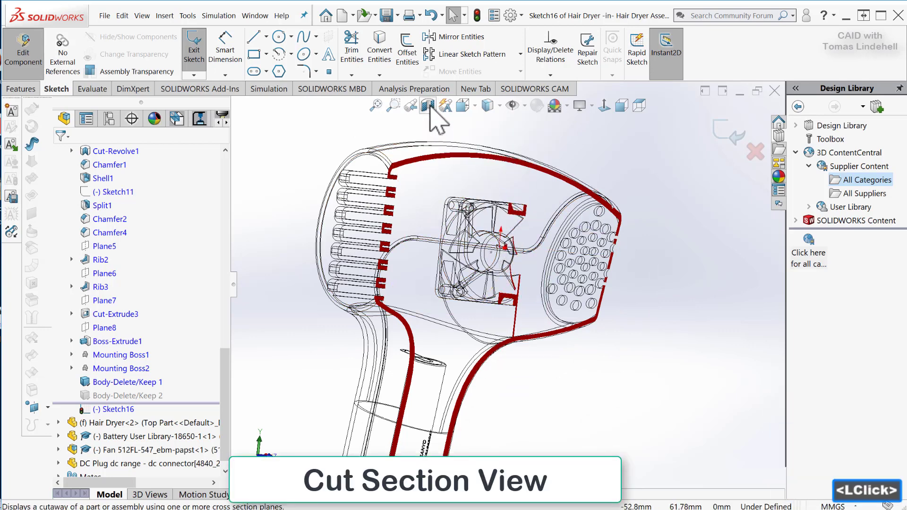
click(429, 106)
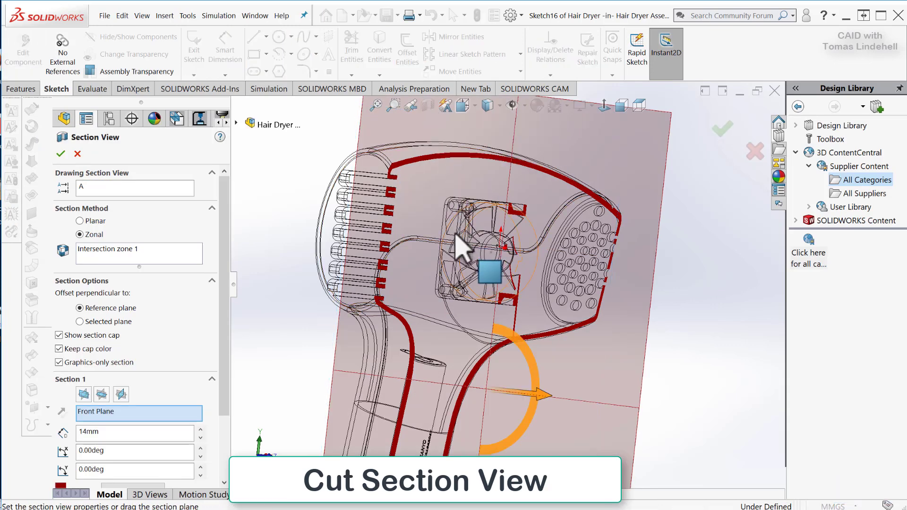
click(101, 393)
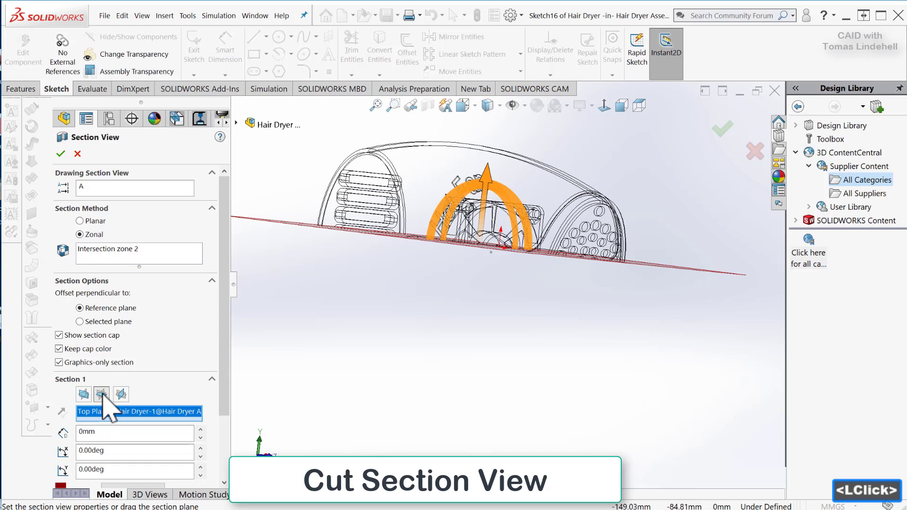
click(85, 394)
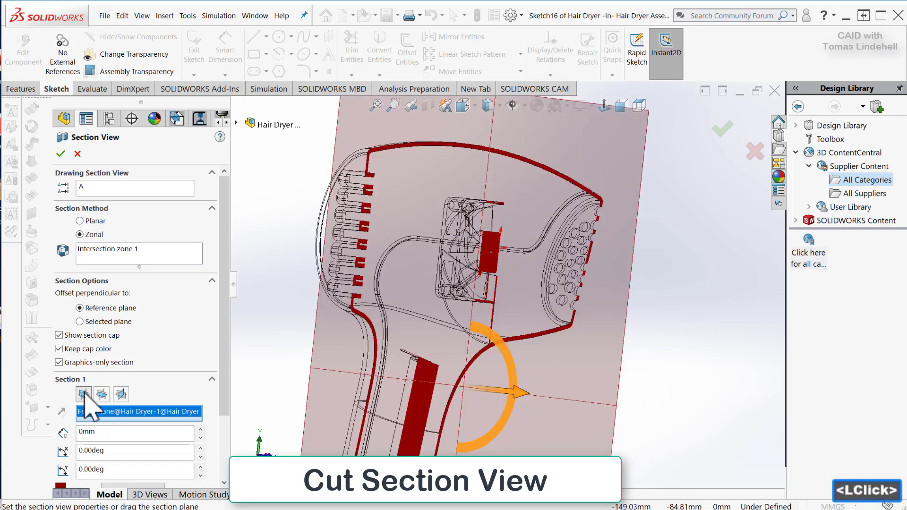
click(120, 393)
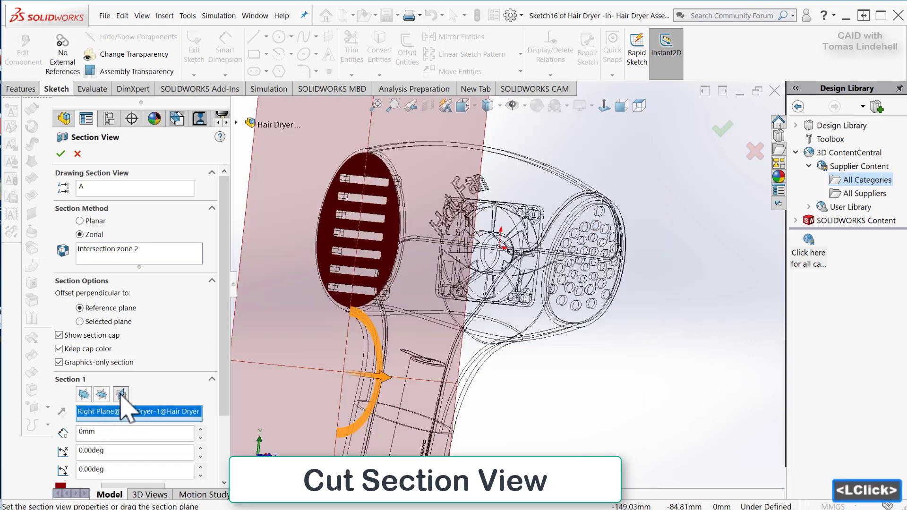
mouse_move(386, 372)
mouse_down()
mouse_move(496, 379)
mouse_move(518, 392)
mouse_up()
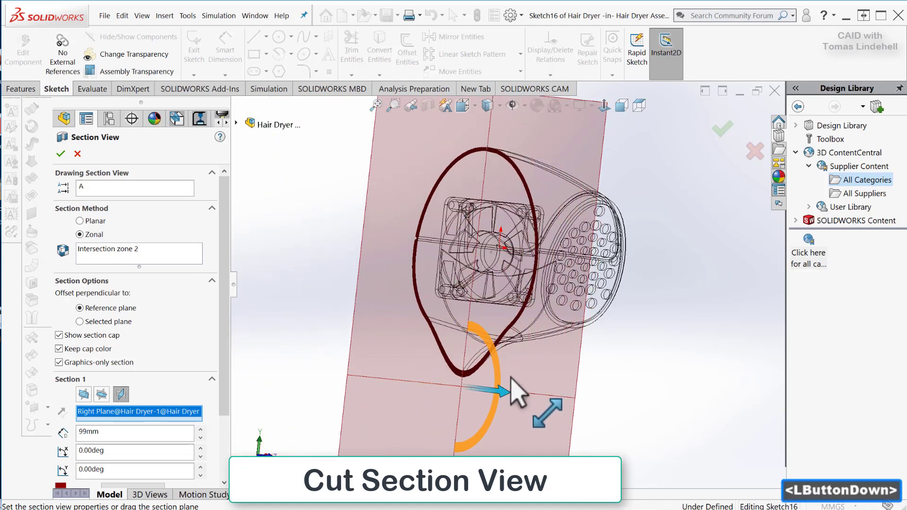
click(721, 131)
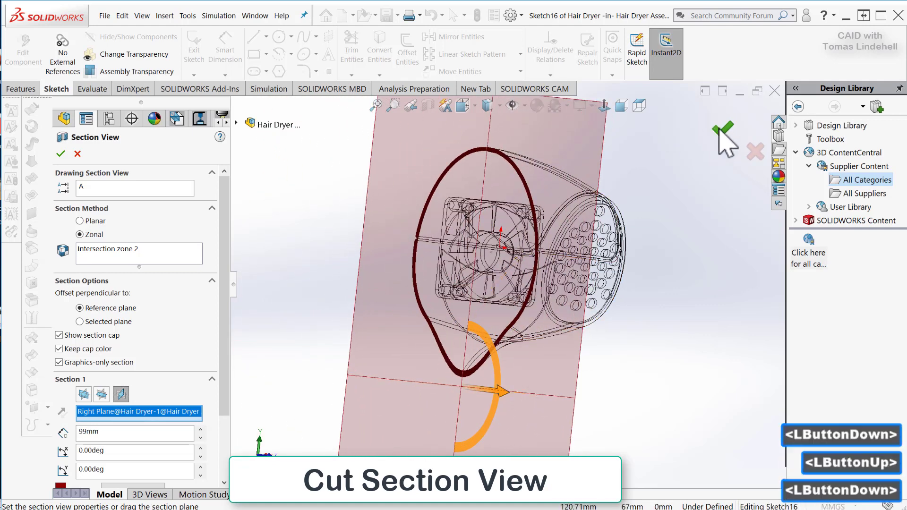
scroll(475, 283, down, 3)
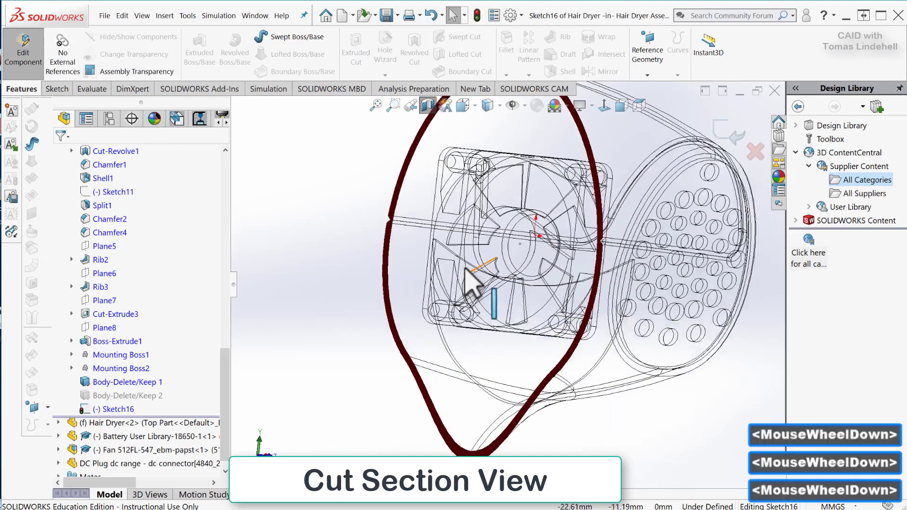
middle_drag(440, 284, 488, 270)
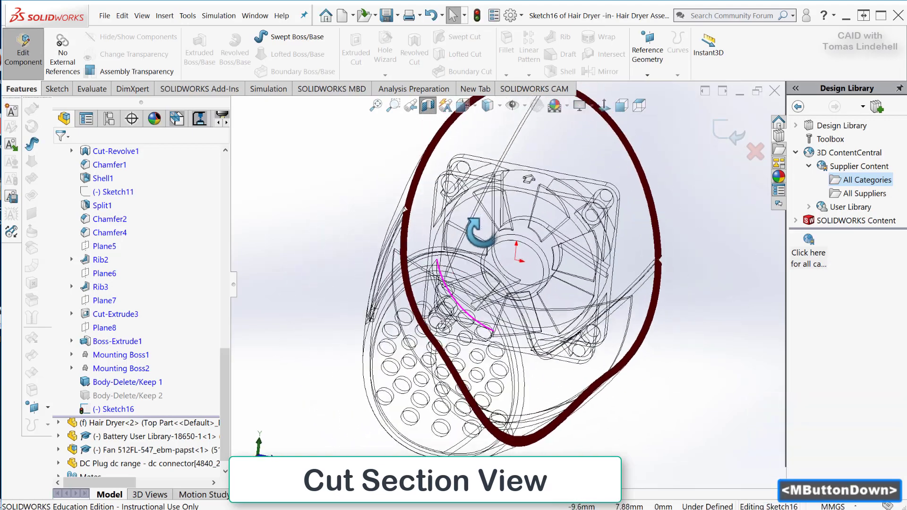
middle_drag(490, 269, 464, 319)
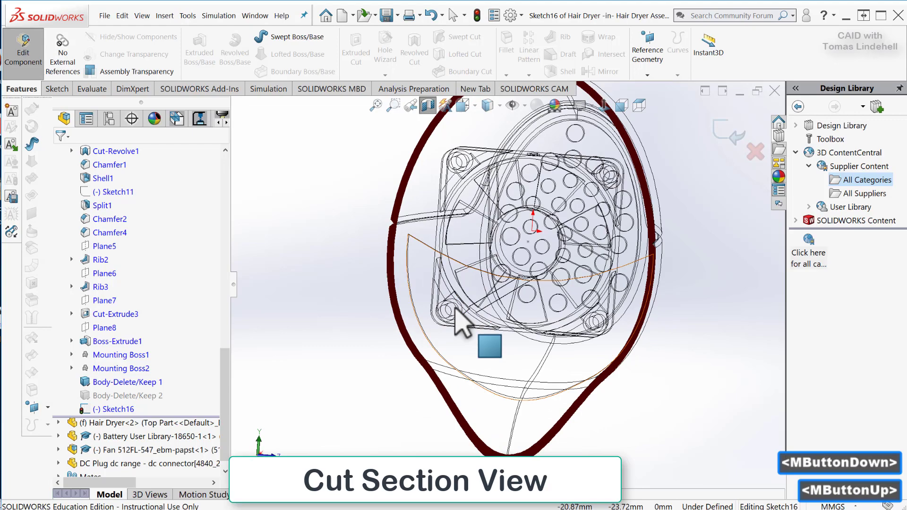
mouse_move(596, 333)
middle_down()
mouse_move(597, 312)
mouse_move(549, 303)
middle_up()
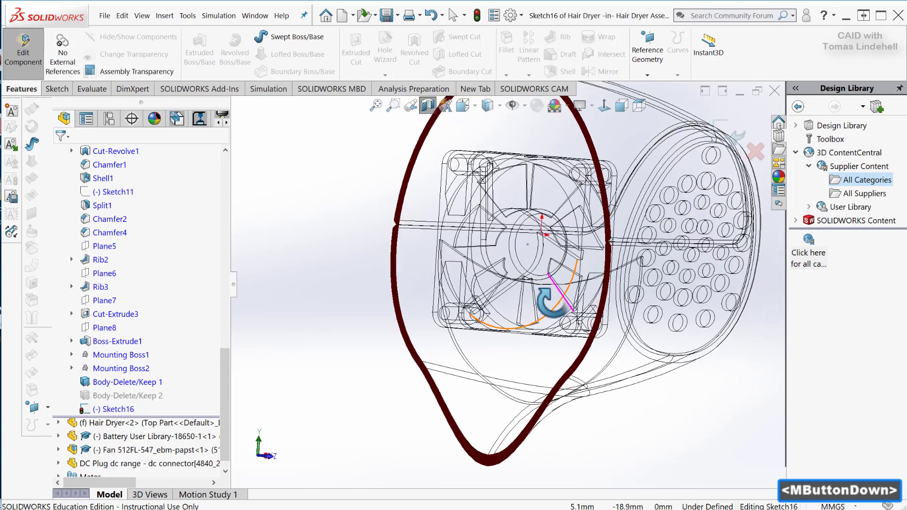
middle_drag(549, 303, 587, 345)
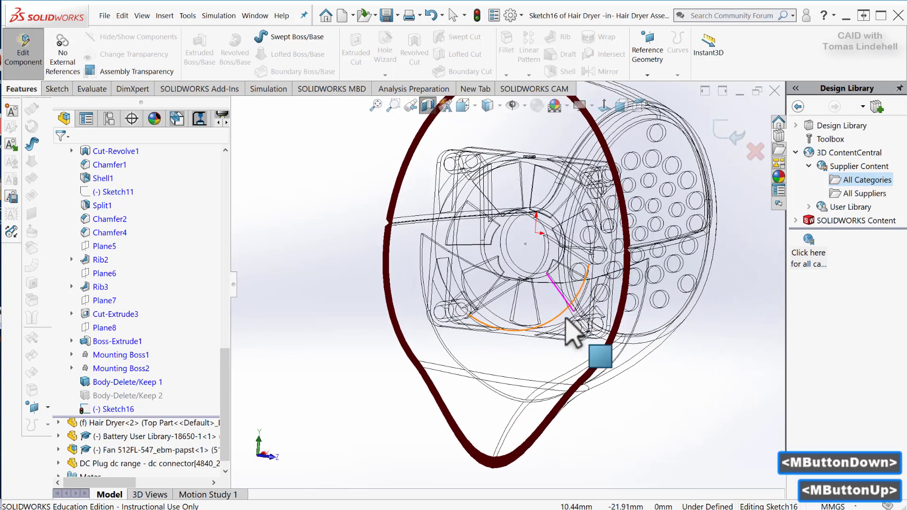
scroll(659, 375, up, 3)
scroll(659, 376, down, 2)
scroll(659, 376, down, 2)
scroll(638, 369, down, 2)
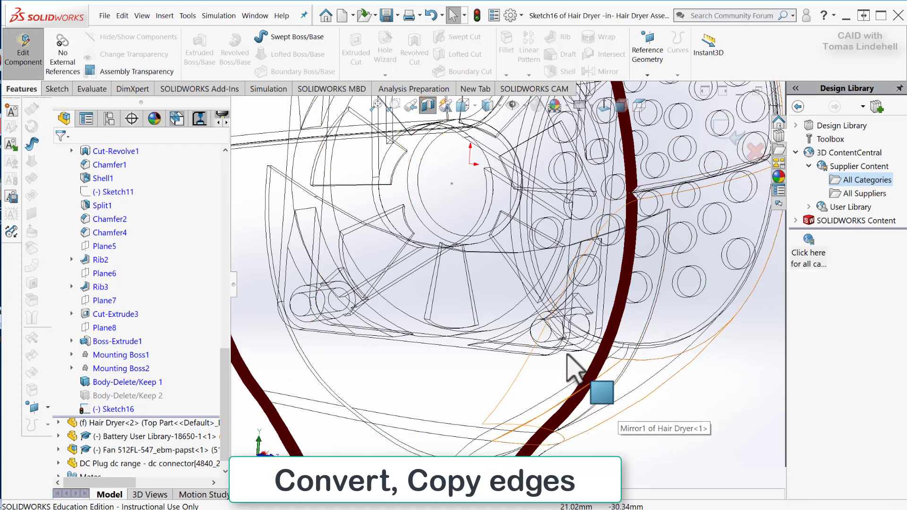
scroll(577, 370, down, 3)
scroll(588, 364, down, 2)
scroll(579, 261, down, 2)
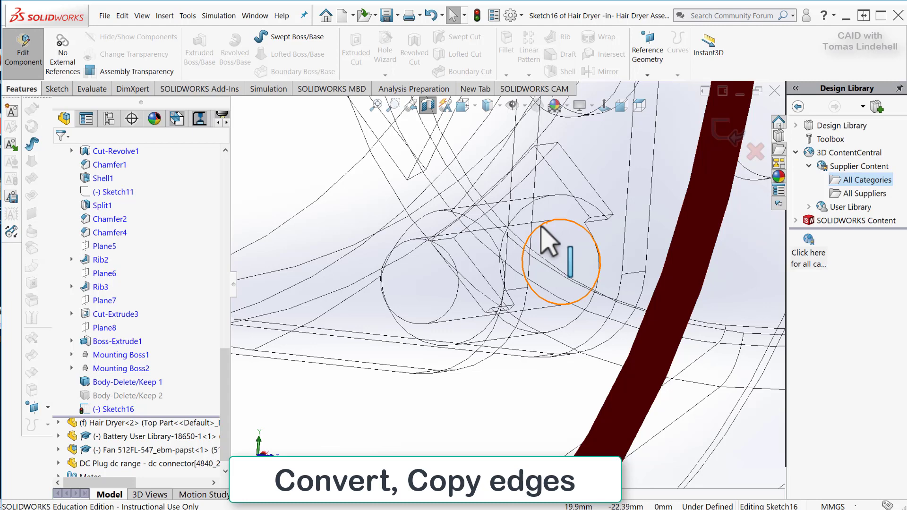
Select the circular edge of one fan mounting hole.
click(542, 226)
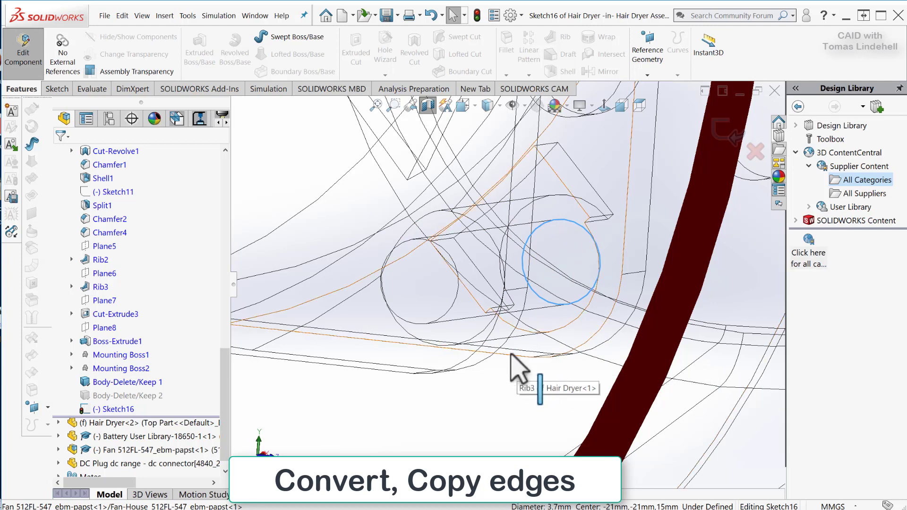
Convert the first fan mounting-hole edge into Sketch16 as a circle.
click(57, 89)
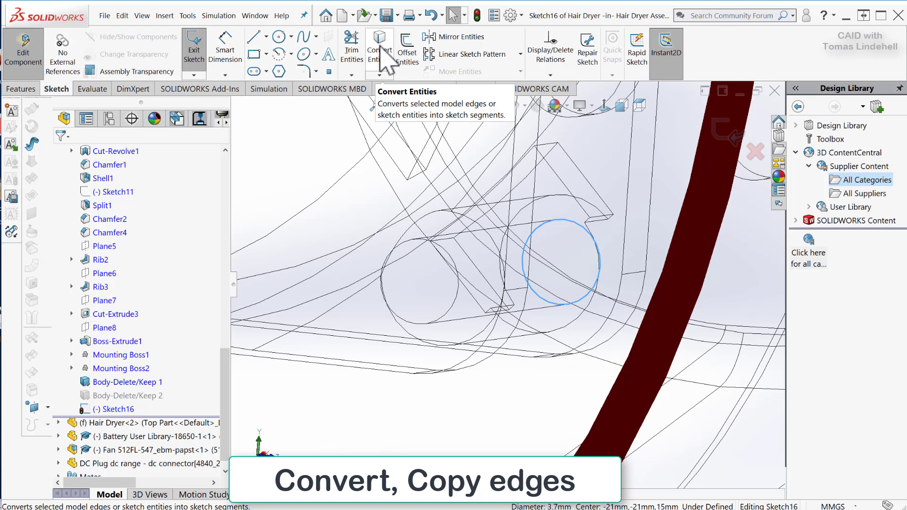
click(386, 61)
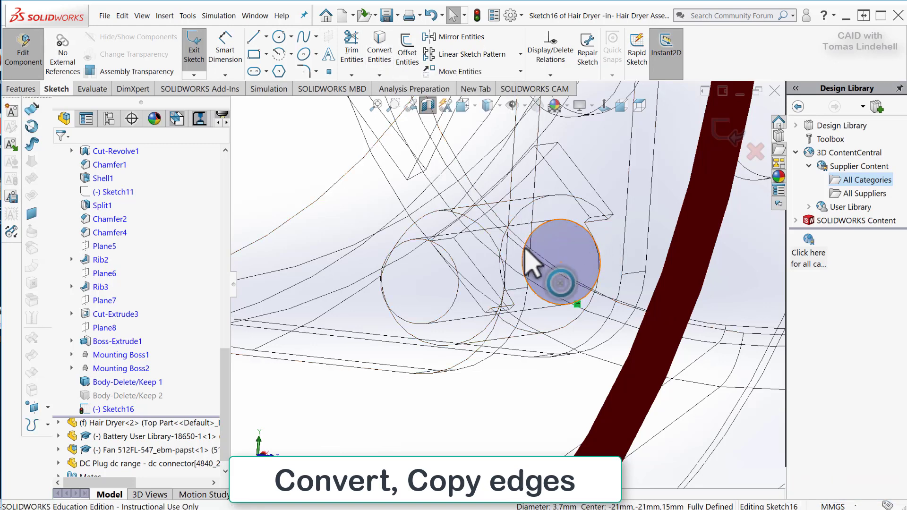
scroll(594, 294, up, 2)
scroll(593, 295, up, 4)
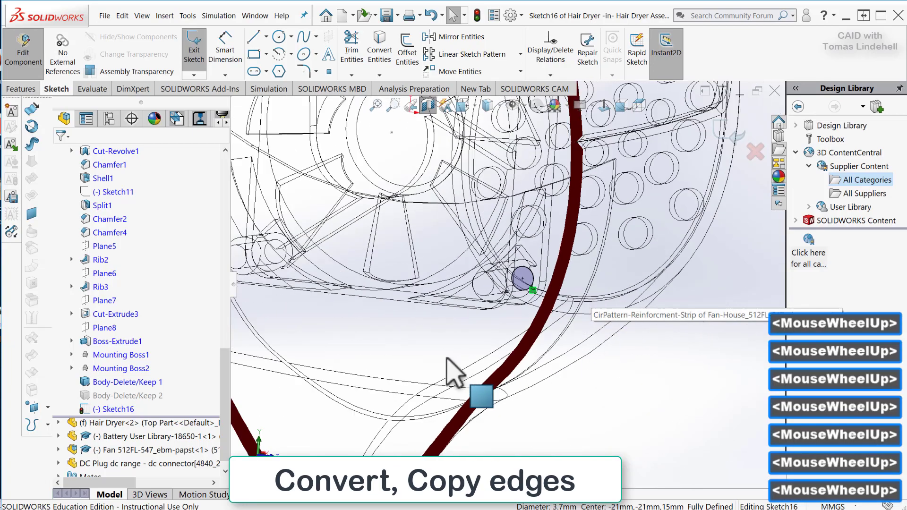
scroll(449, 371, up, 3)
scroll(415, 344, down, 2)
scroll(506, 306, down, 3)
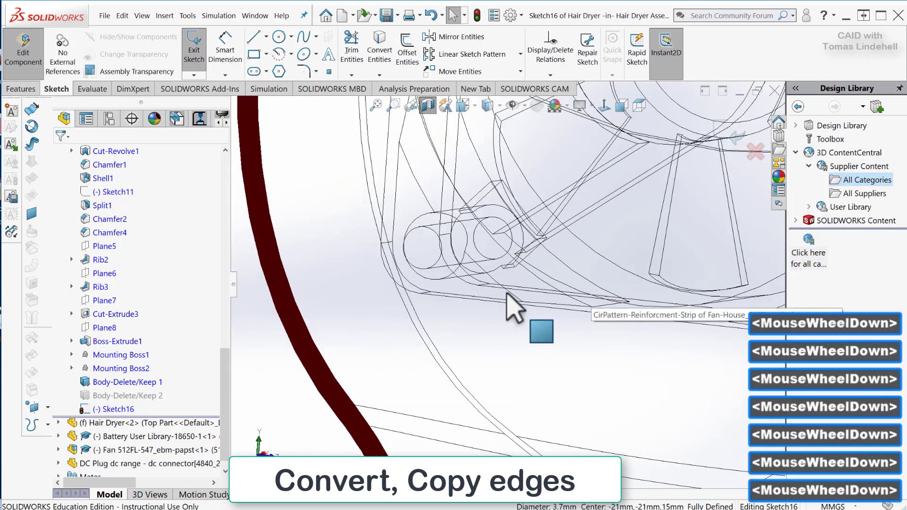
scroll(496, 317, down, 2)
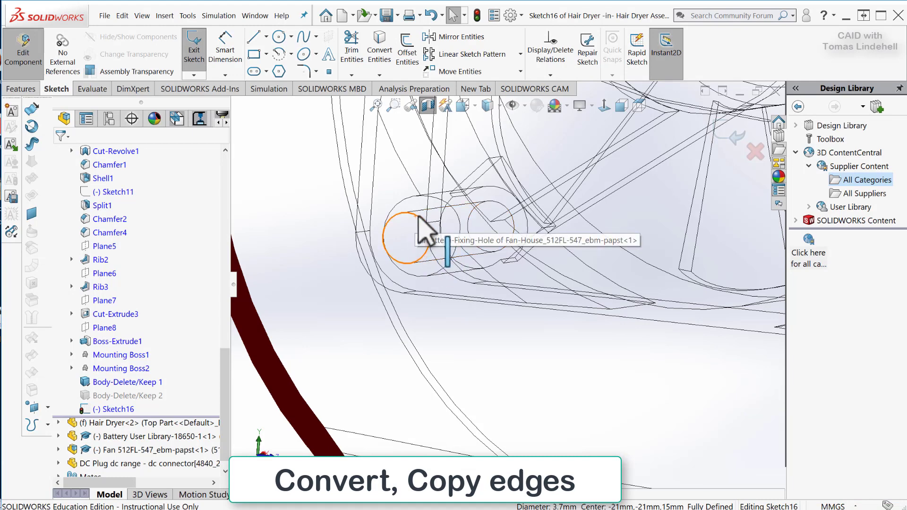
Convert the second mounting-hole edge into the sketch, then exit Sketch16.
click(422, 230)
click(419, 221)
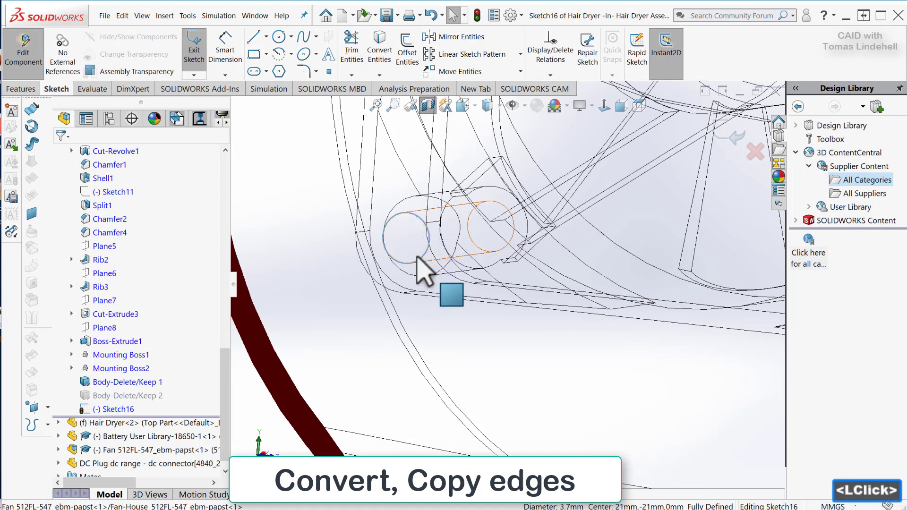
click(379, 43)
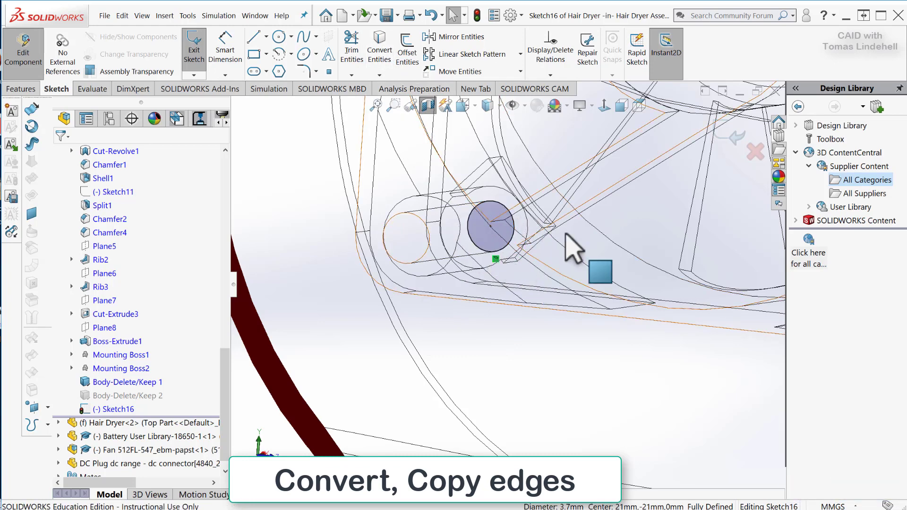
click(736, 136)
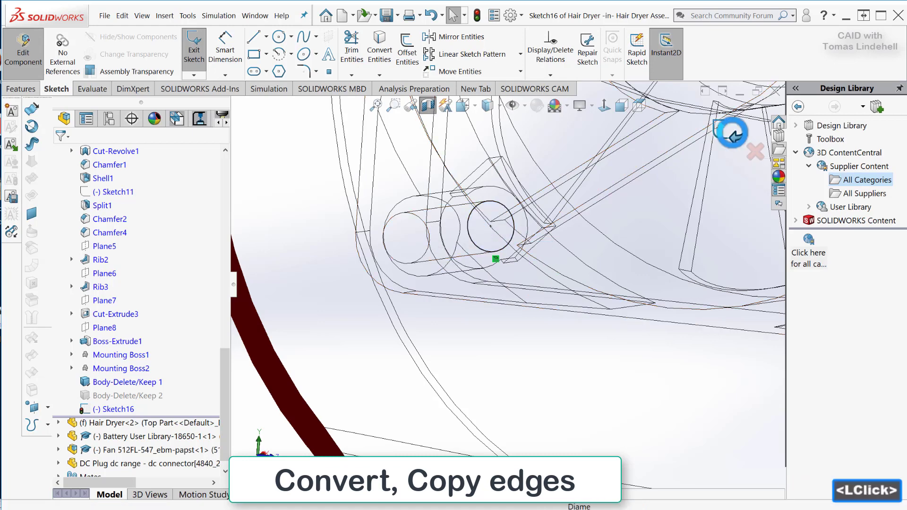
Preview the blind cut through both hole circles and drag its depth back to about 5.9 mm.
click(732, 136)
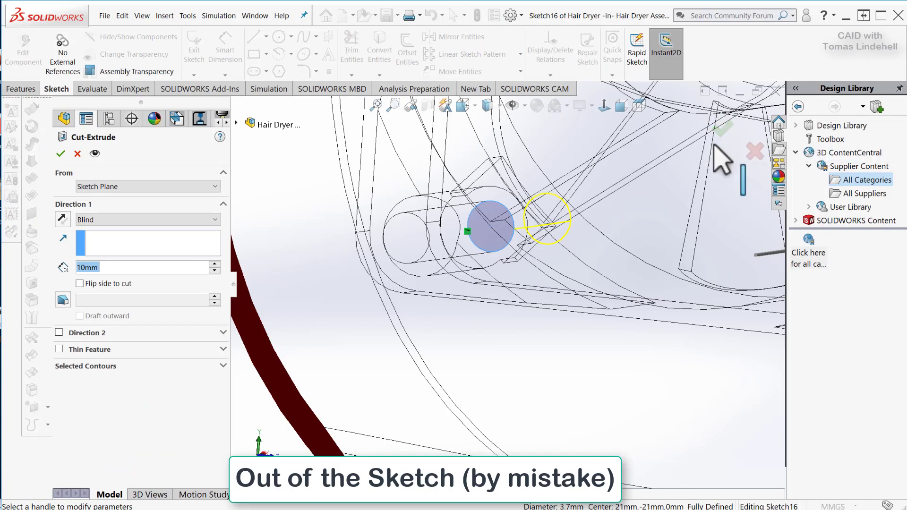
scroll(524, 337, up, 2)
scroll(525, 334, up, 5)
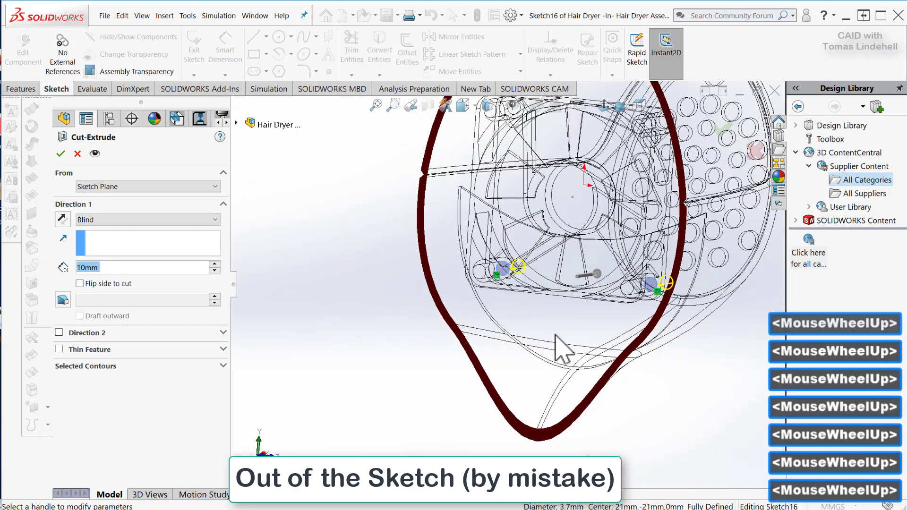
middle_drag(554, 346, 485, 335)
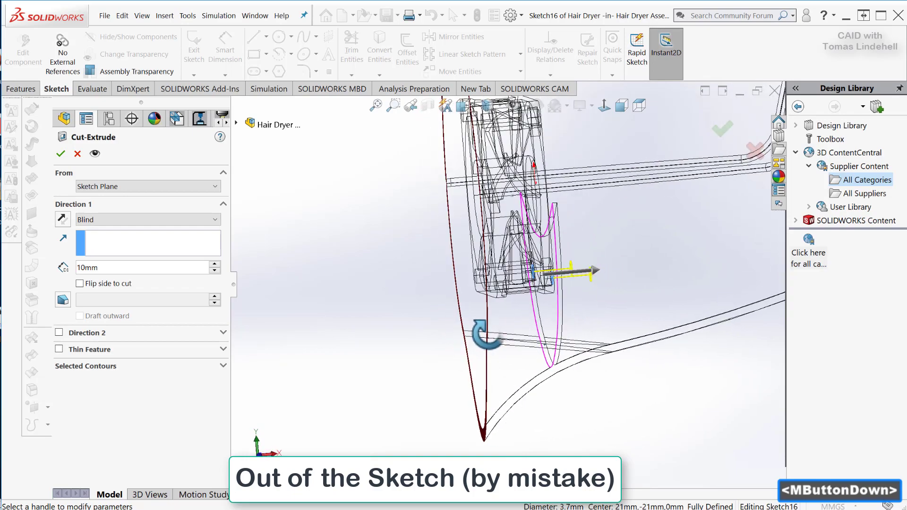
middle_drag(485, 334, 533, 340)
scroll(533, 340, up, 1)
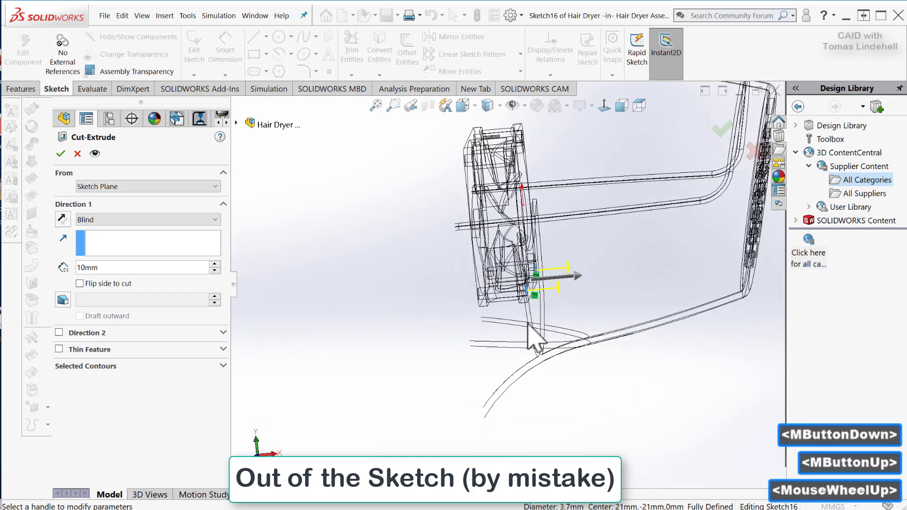
scroll(552, 329, down, 4)
scroll(573, 291, down, 2)
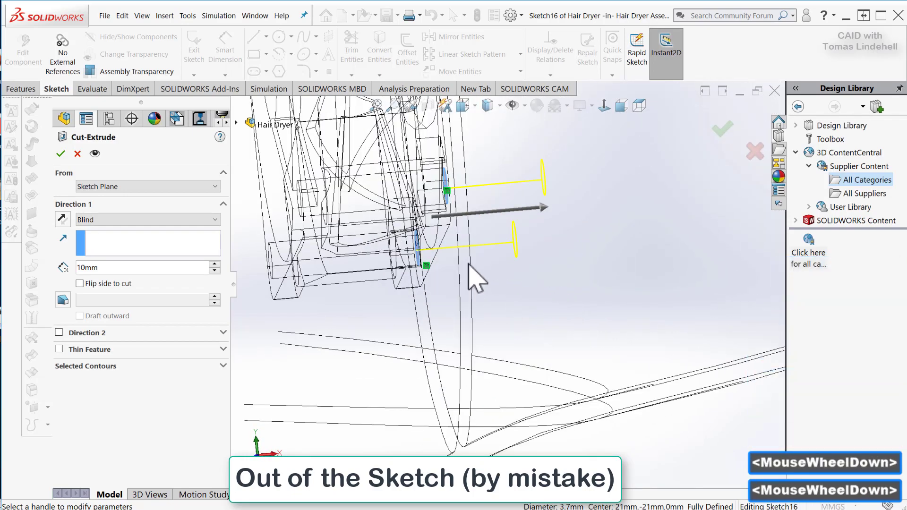
middle_drag(542, 337, 544, 327)
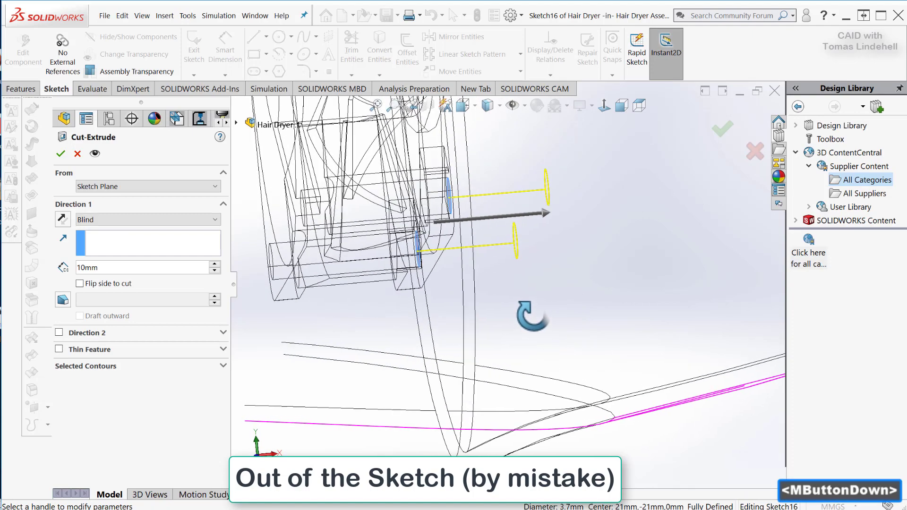
drag(547, 221, 496, 225)
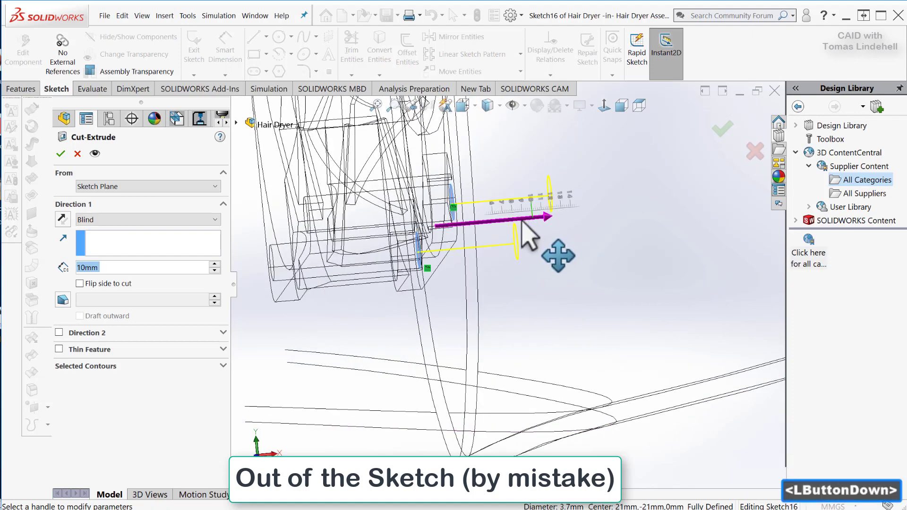
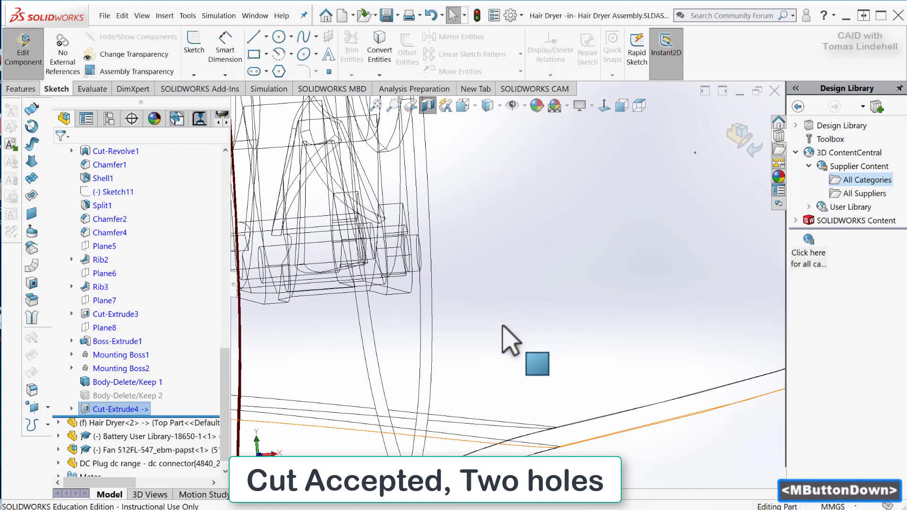
Switch the display style to Shaded and orbit to inspect the fan cut's two holes.
mouse_move(510, 340)
middle_down()
mouse_move(475, 343)
mouse_move(494, 228)
middle_up()
scroll(581, 262, up, 3)
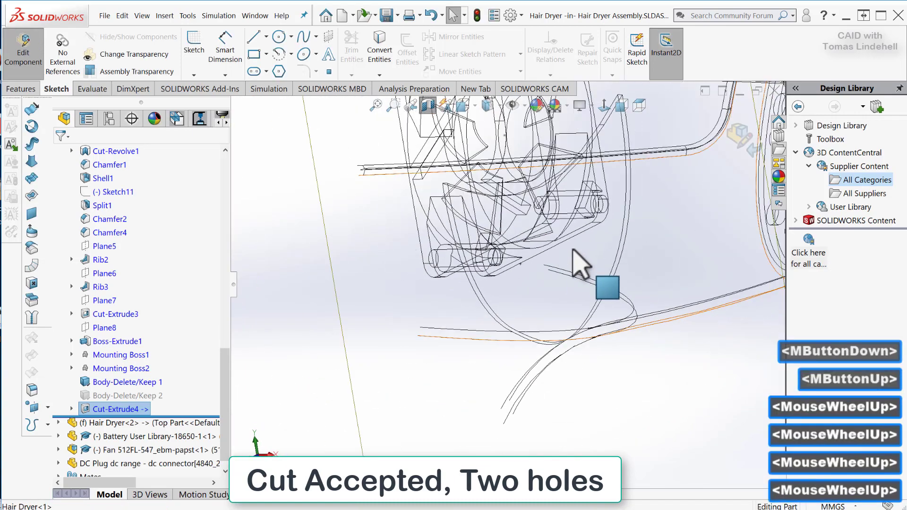
scroll(586, 263, up, 3)
scroll(586, 263, down, 2)
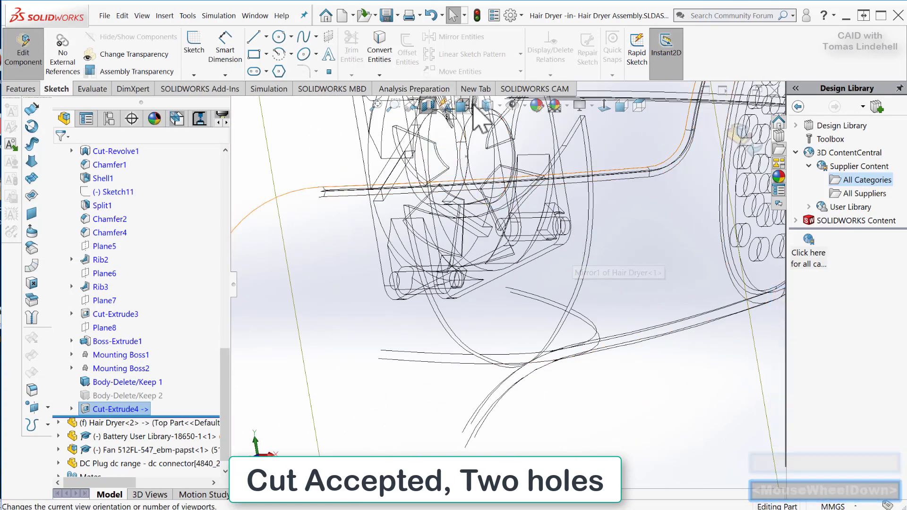
click(487, 105)
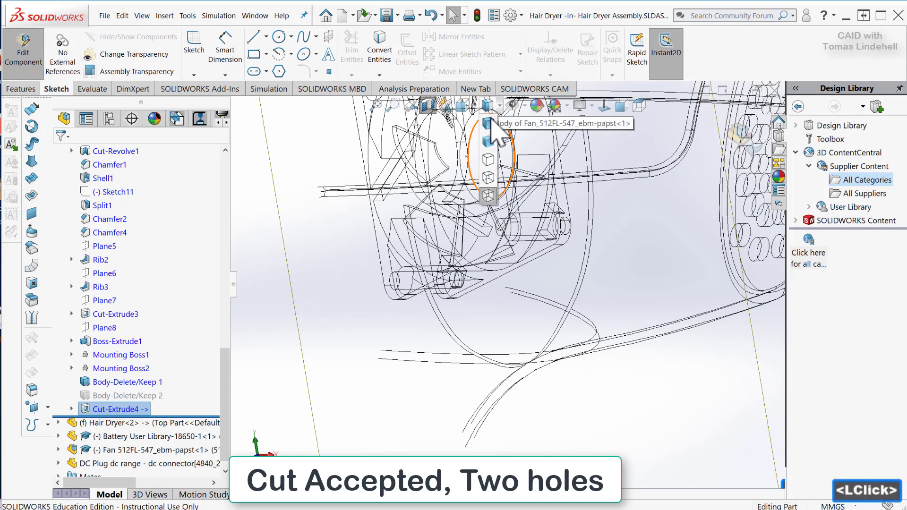
click(491, 124)
scroll(567, 253, down, 2)
mouse_move(550, 287)
middle_down()
mouse_move(526, 296)
mouse_move(547, 279)
middle_up()
scroll(547, 279, up, 2)
scroll(616, 237, up, 2)
scroll(482, 209, down, 3)
scroll(556, 234, down, 2)
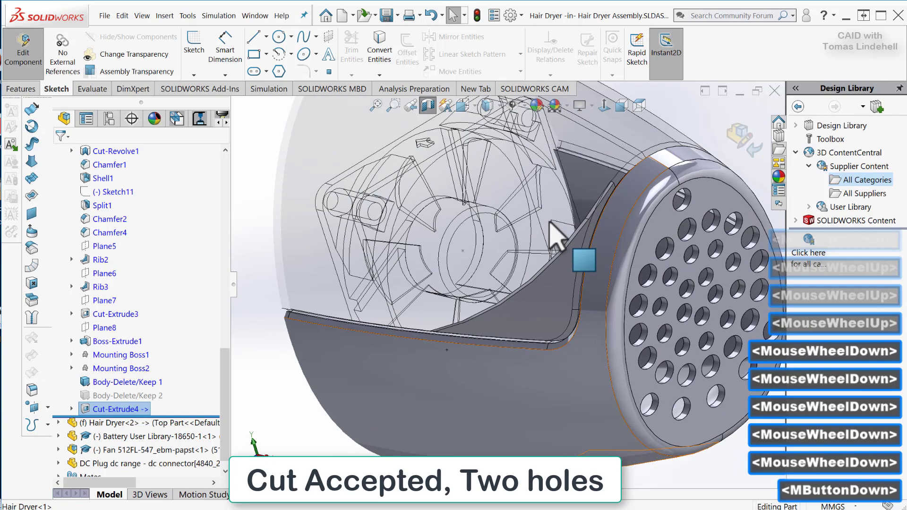
mouse_move(555, 234)
middle_down()
mouse_move(551, 268)
mouse_move(597, 304)
middle_up()
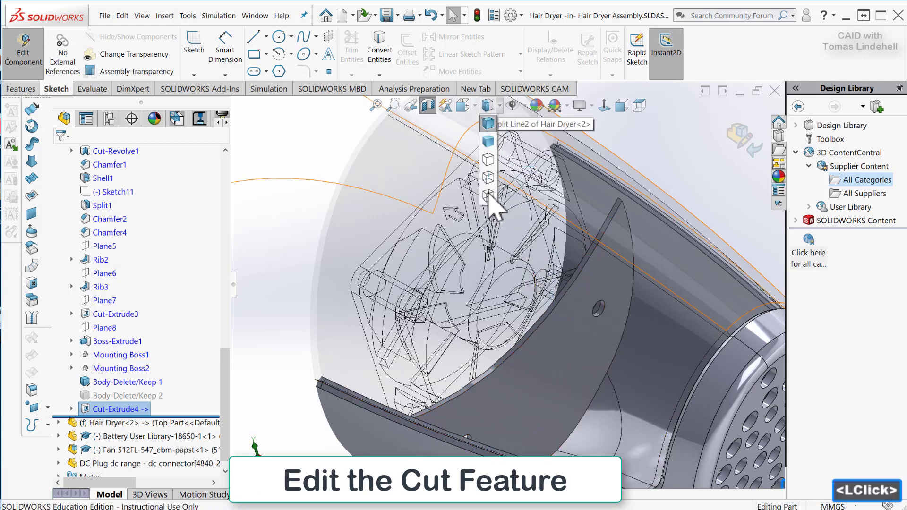
Set Wireframe display, review Cut-Extrude4's Blind depth in Edit Feature, and close it unchanged.
click(488, 196)
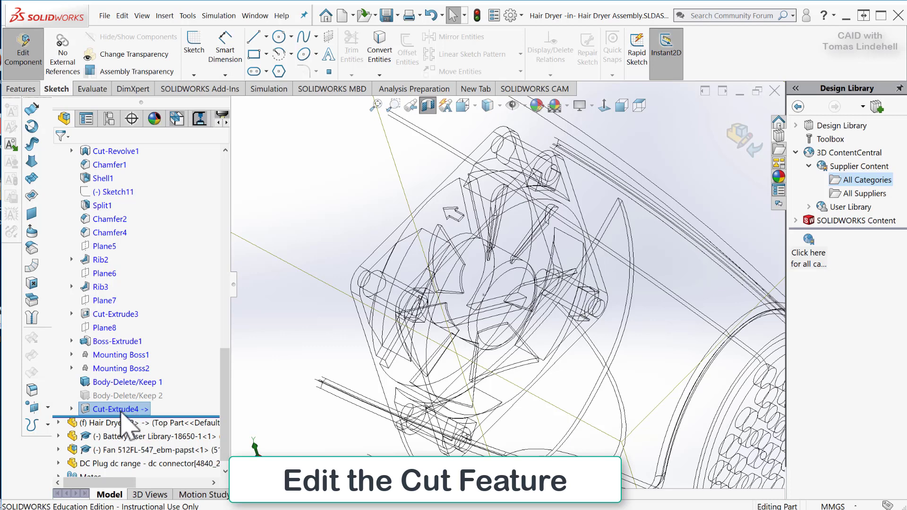
right_click(121, 417)
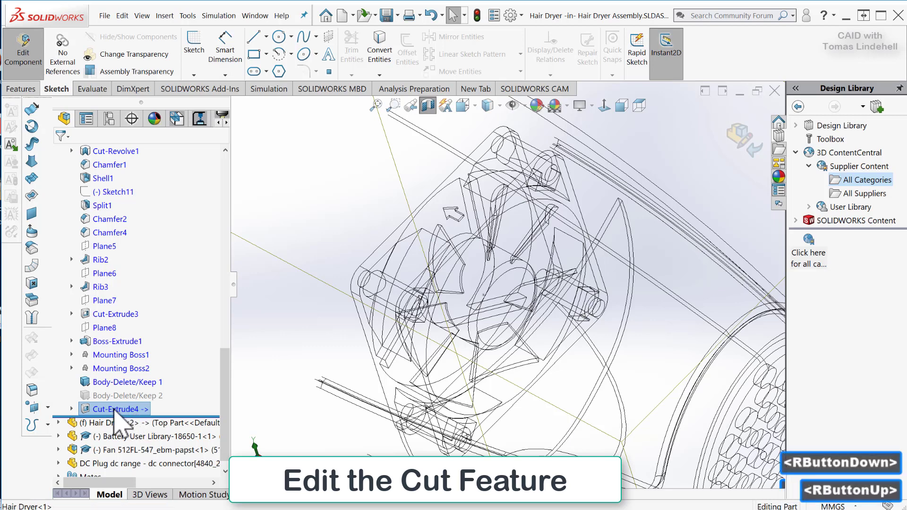
click(125, 364)
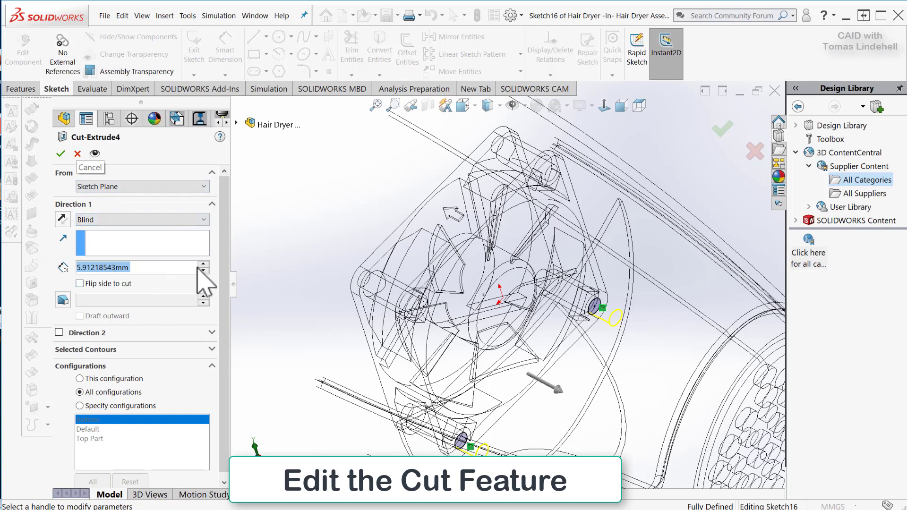
click(223, 292)
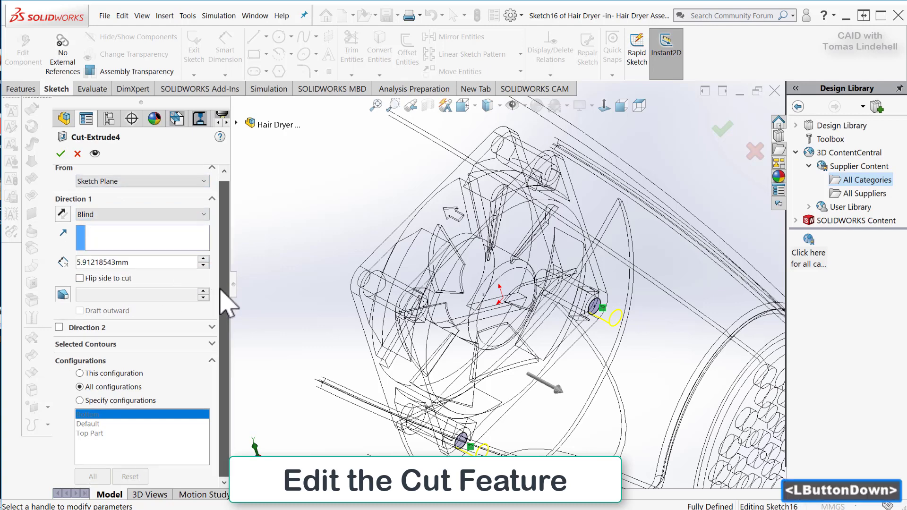
click(77, 154)
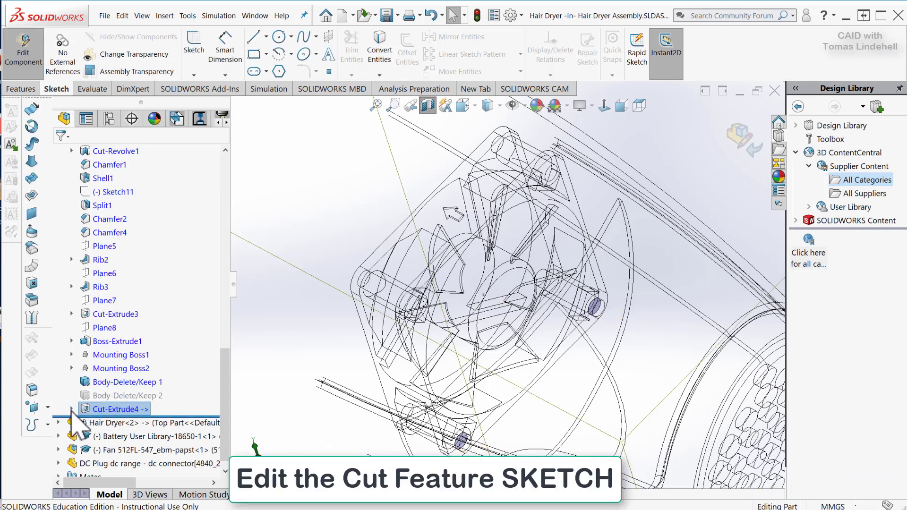
Expand Cut-Extrude4 and start editing its Sketch16.
click(71, 410)
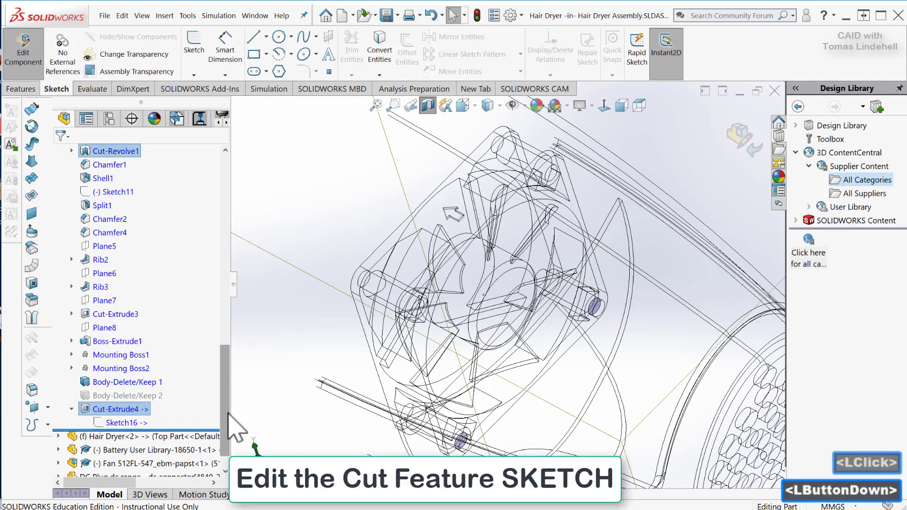
drag(229, 428, 229, 443)
right_click(130, 396)
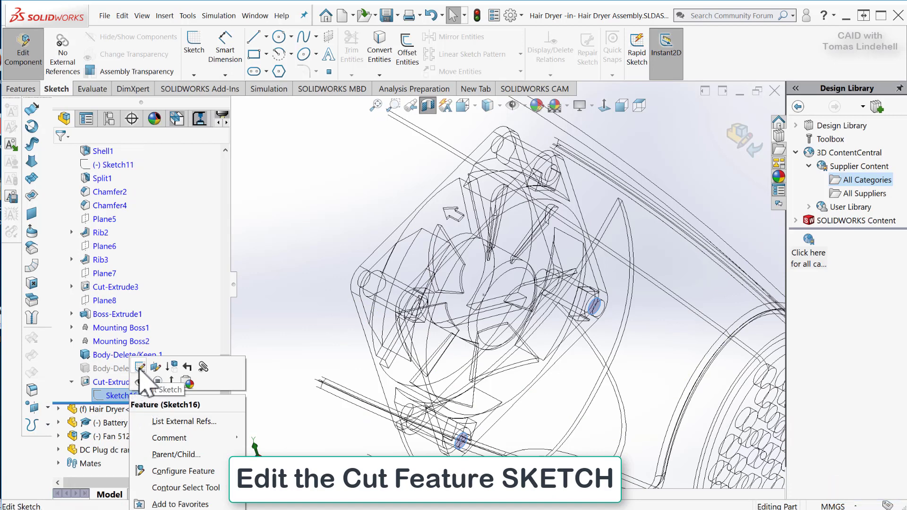
click(141, 367)
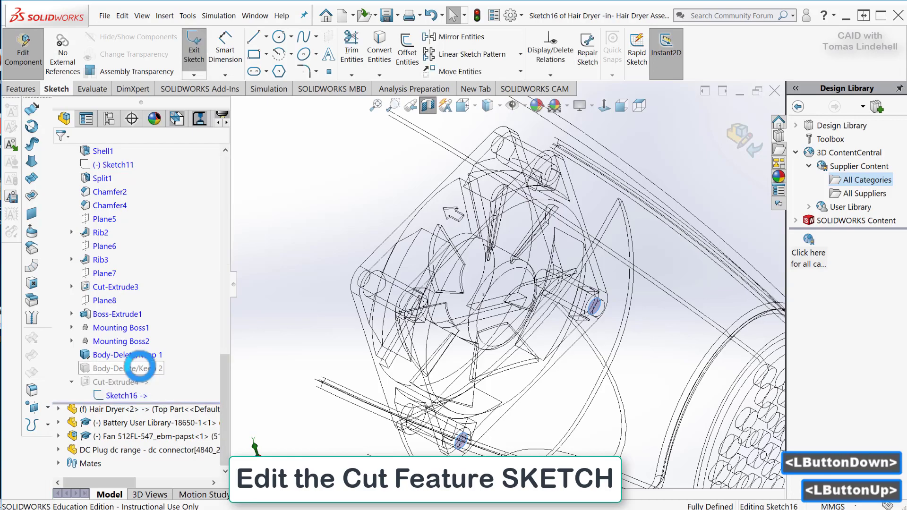
scroll(516, 415, up, 1)
scroll(517, 416, down, 3)
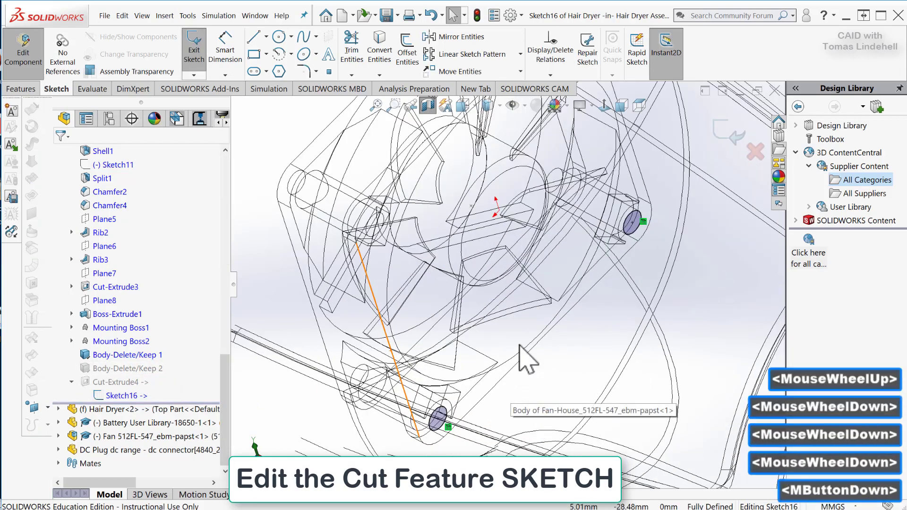
Convert the fan's 48 mm circular edge into Sketch16 so the cut profile follows the fan.
mouse_move(521, 361)
middle_down()
mouse_move(523, 301)
mouse_move(537, 354)
middle_up()
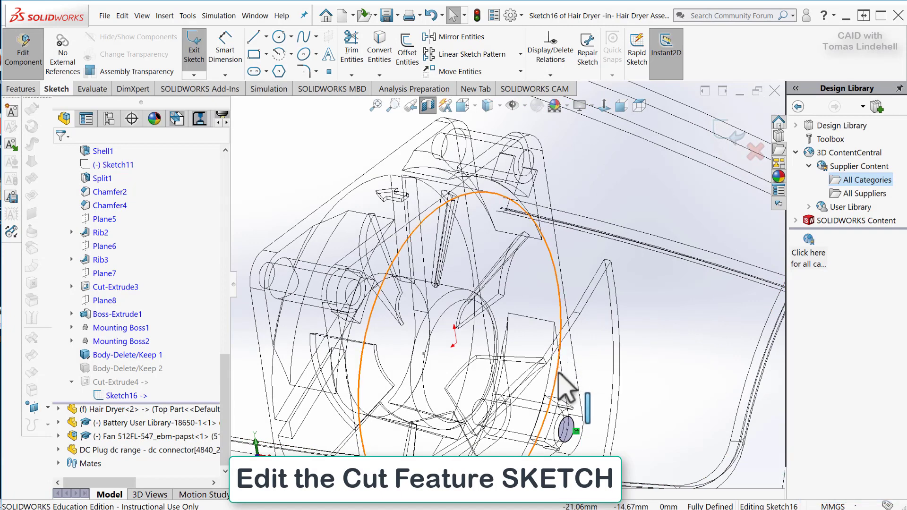
click(558, 377)
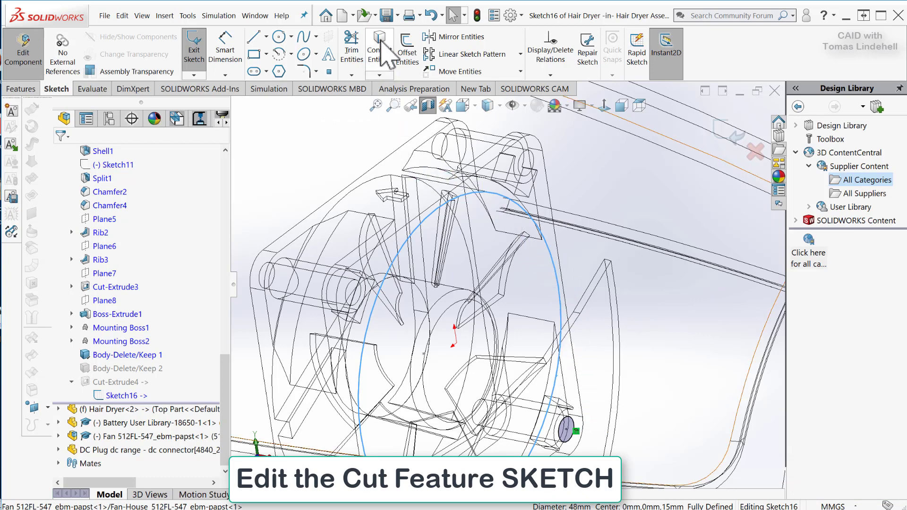
click(382, 41)
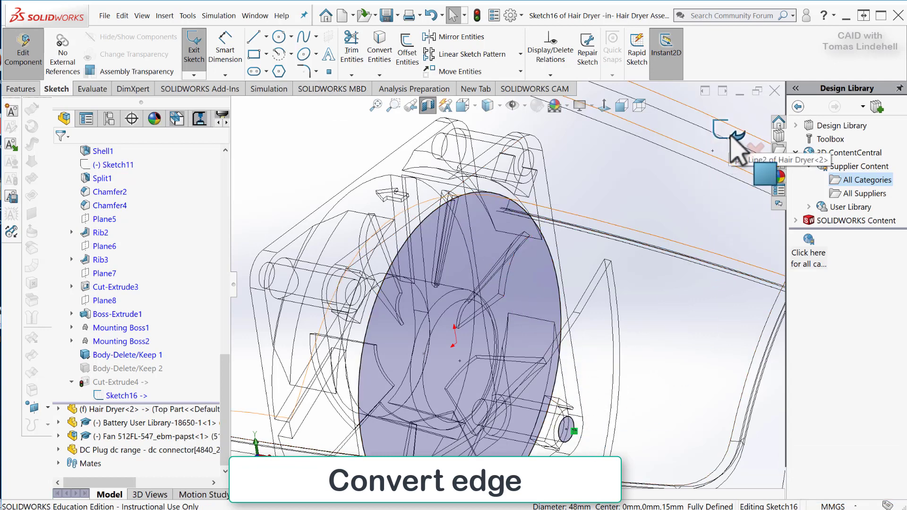
click(737, 149)
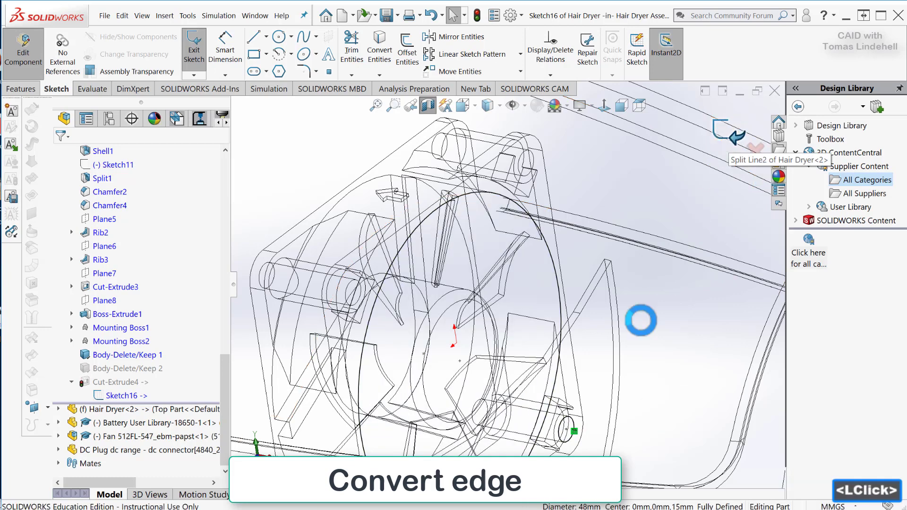
Exit the sketch, show the model shaded, and leave Edit Component to return to the assembly.
right_click(582, 411)
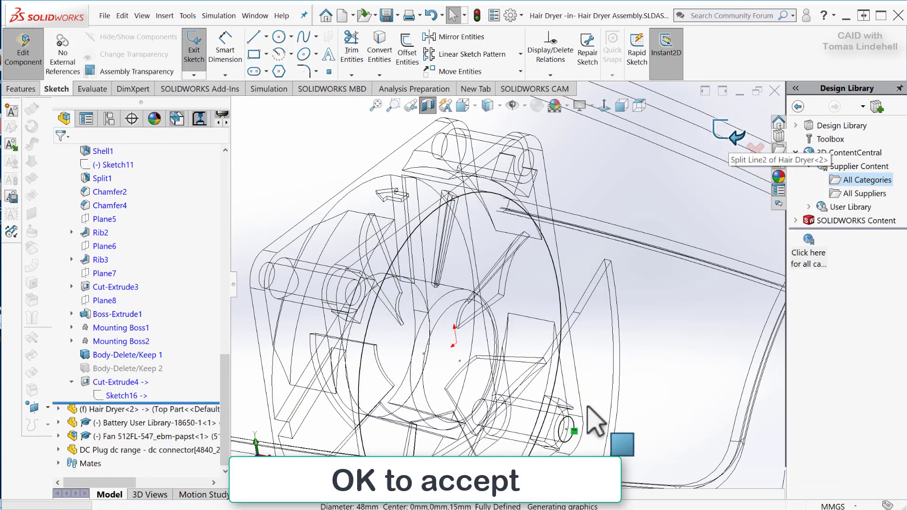
scroll(560, 351, up, 2)
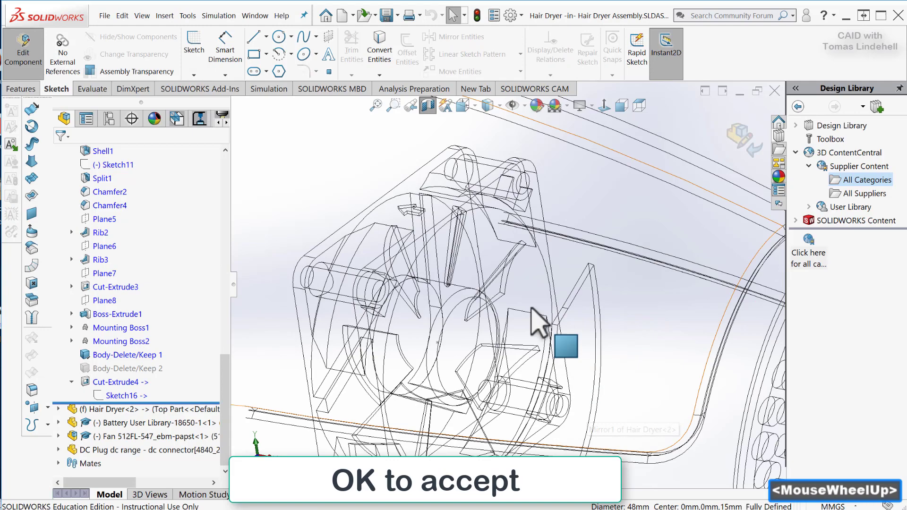
click(462, 107)
click(487, 107)
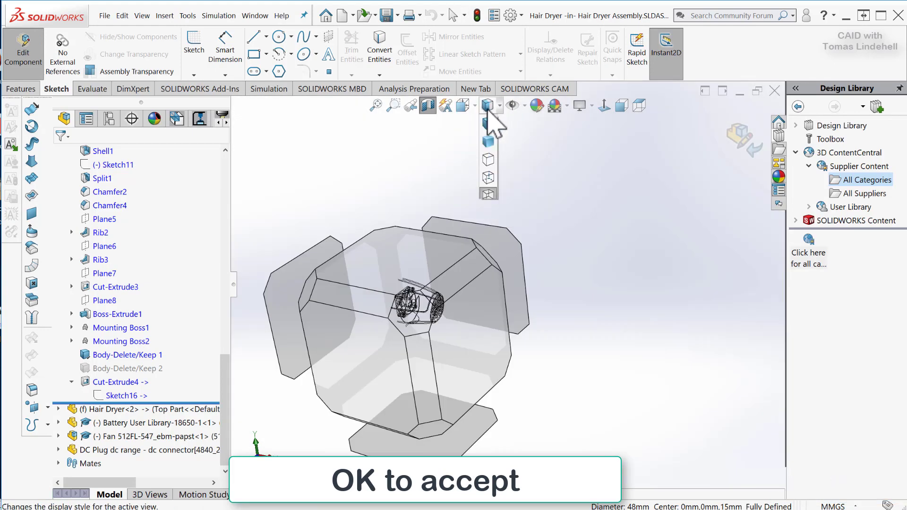
click(492, 140)
scroll(496, 277, up, 3)
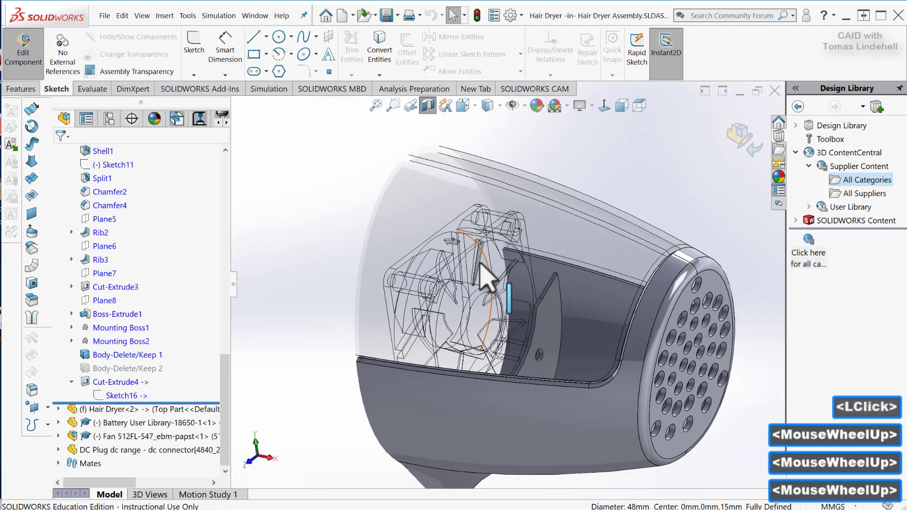
scroll(595, 221, up, 1)
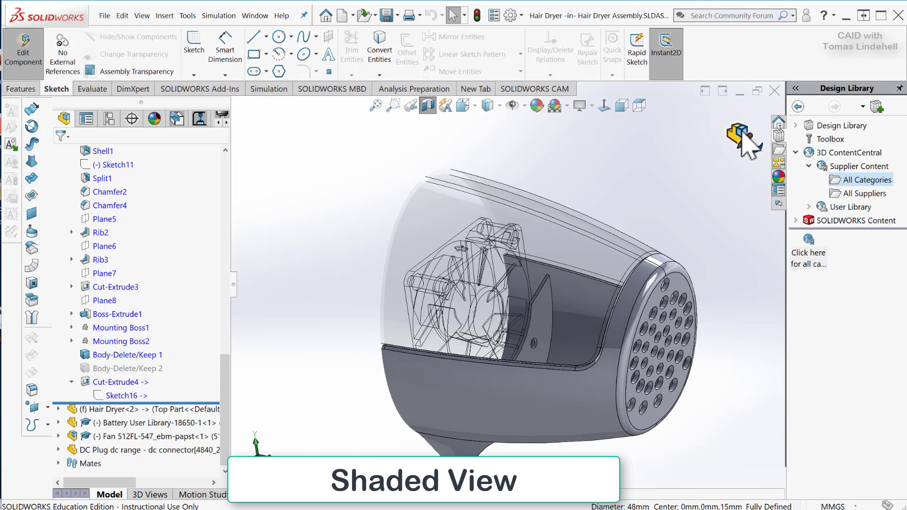
click(740, 137)
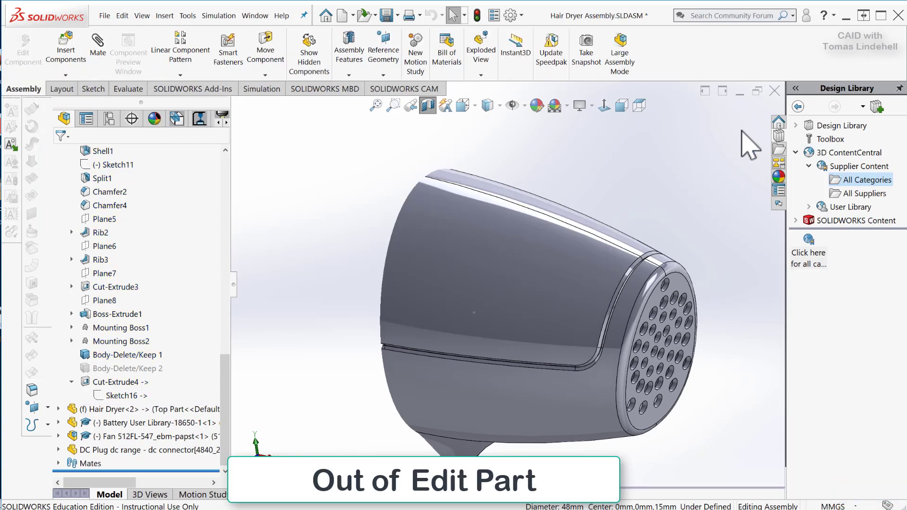
scroll(444, 351, up, 2)
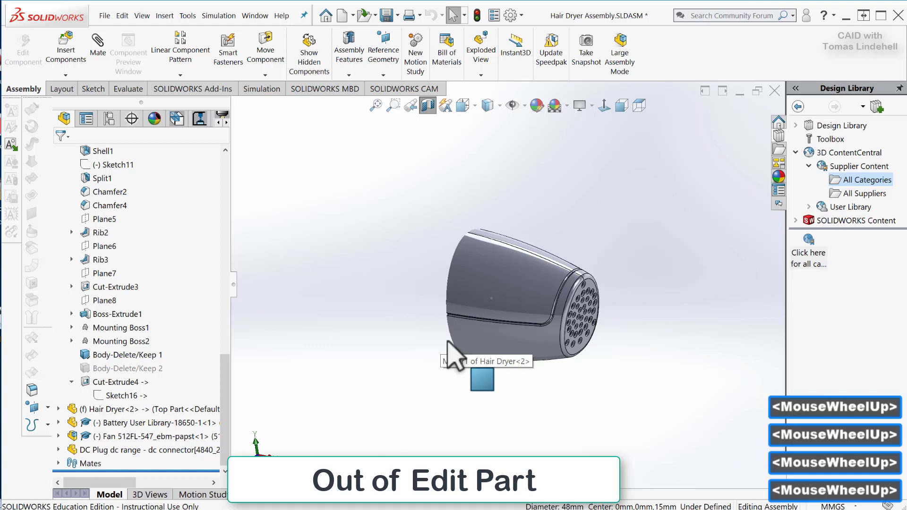
scroll(444, 354, up, 2)
Collapse Hair Dryer<1> in the tree and orbit to bring the fan inside the housing into view.
mouse_move(444, 355)
middle_down()
mouse_move(510, 248)
mouse_move(467, 298)
middle_up()
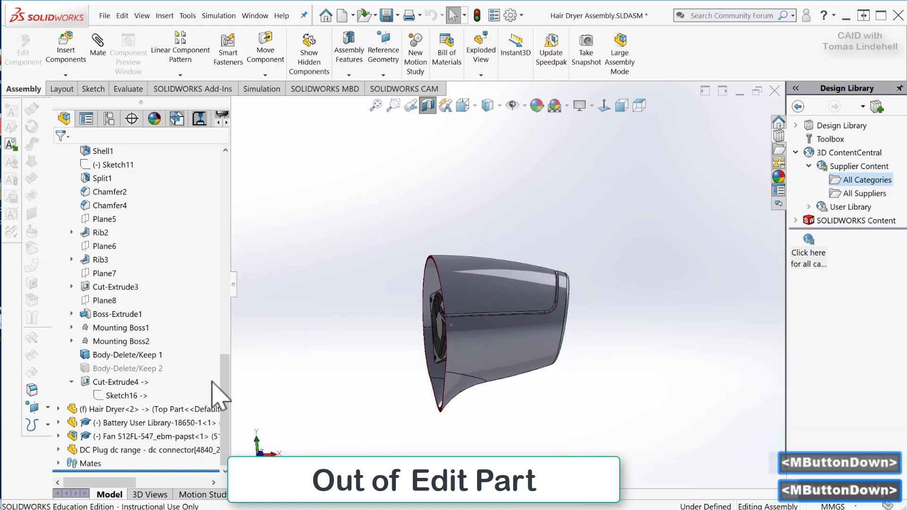
mouse_move(224, 386)
mouse_down()
mouse_move(216, 191)
mouse_move(227, 172)
mouse_up()
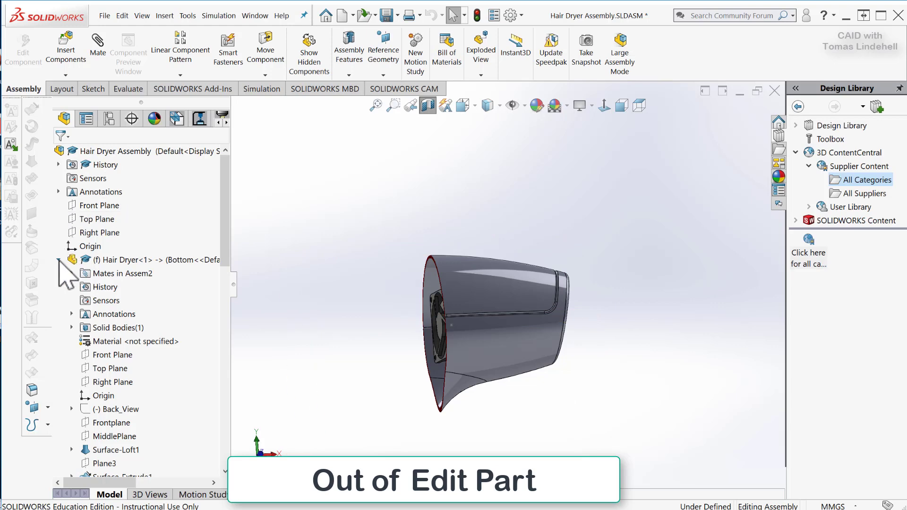
click(58, 260)
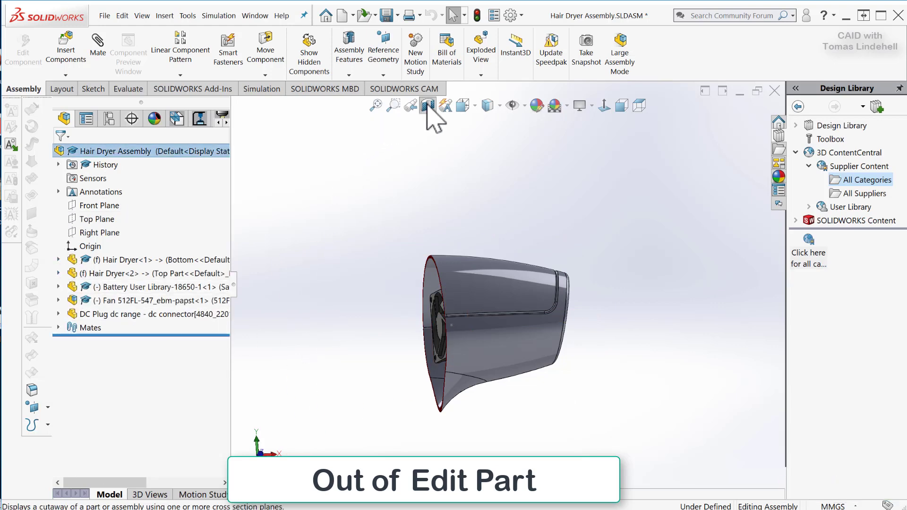
mouse_move(435, 330)
middle_down()
mouse_move(460, 277)
mouse_move(504, 333)
mouse_move(475, 297)
mouse_move(496, 354)
middle_up()
scroll(505, 333, down, 4)
scroll(505, 333, down, 2)
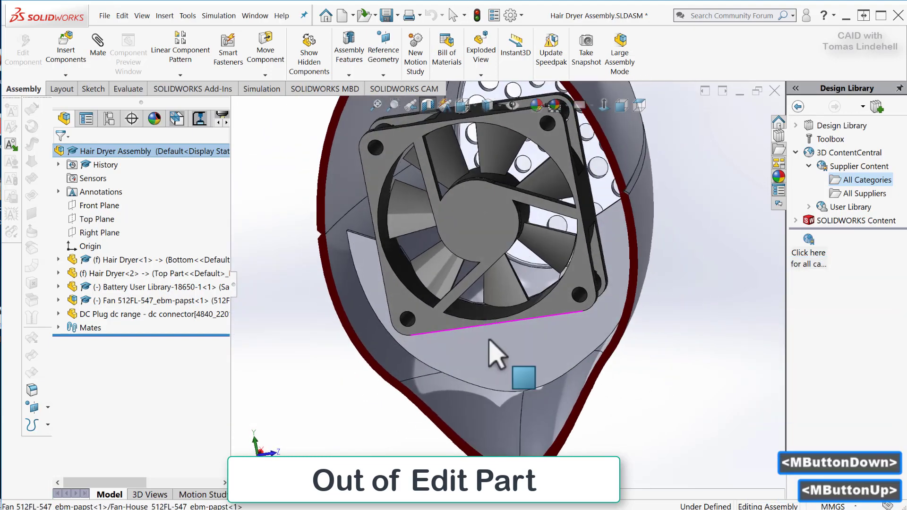
mouse_move(486, 296)
middle_down()
mouse_move(546, 298)
mouse_move(503, 283)
mouse_move(532, 301)
middle_up()
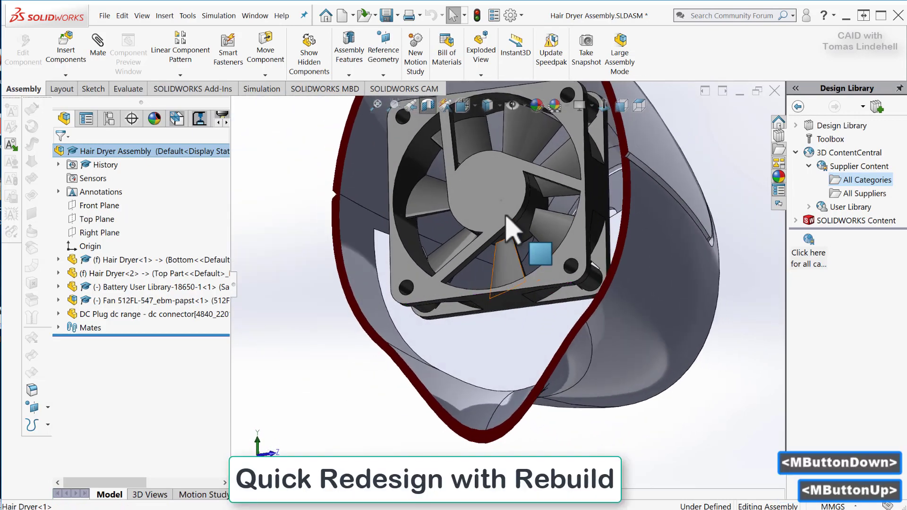
Drag the fan down inside the housing and rebuild so the in-context cut follows it.
click(501, 213)
mouse_move(501, 213)
mouse_down()
mouse_move(473, 230)
mouse_move(473, 195)
mouse_up()
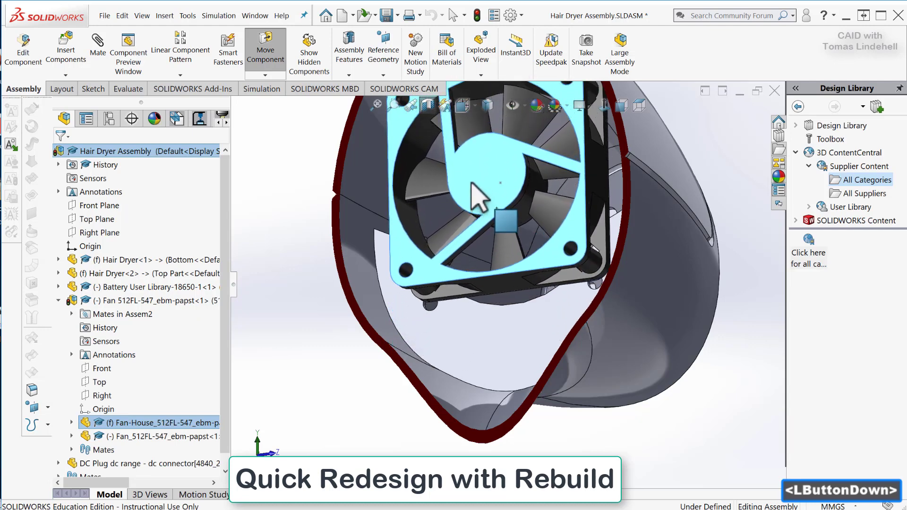
drag(473, 195, 477, 212)
scroll(476, 213, up, 3)
scroll(517, 223, up, 1)
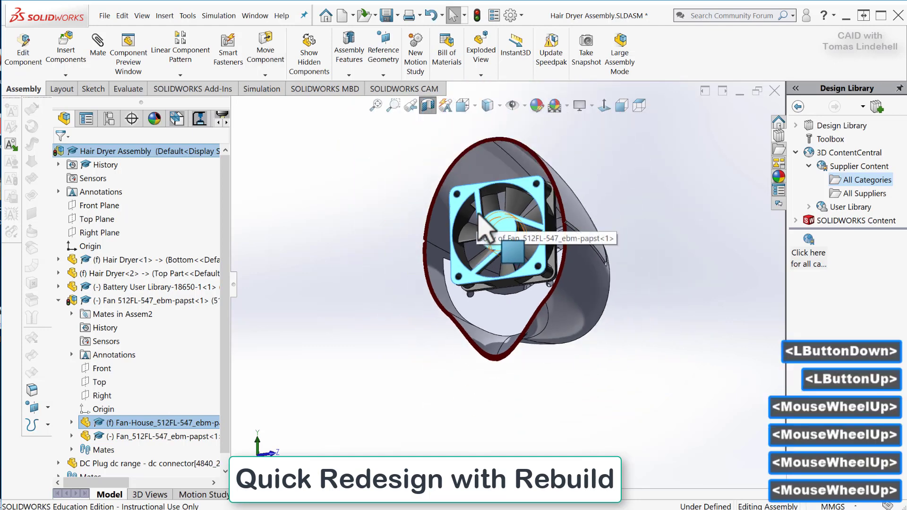
scroll(496, 192, down, 3)
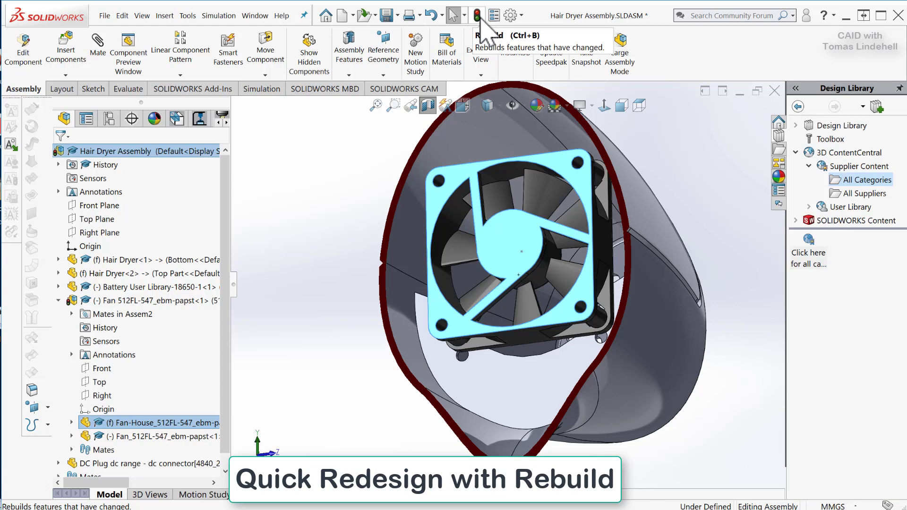
click(477, 15)
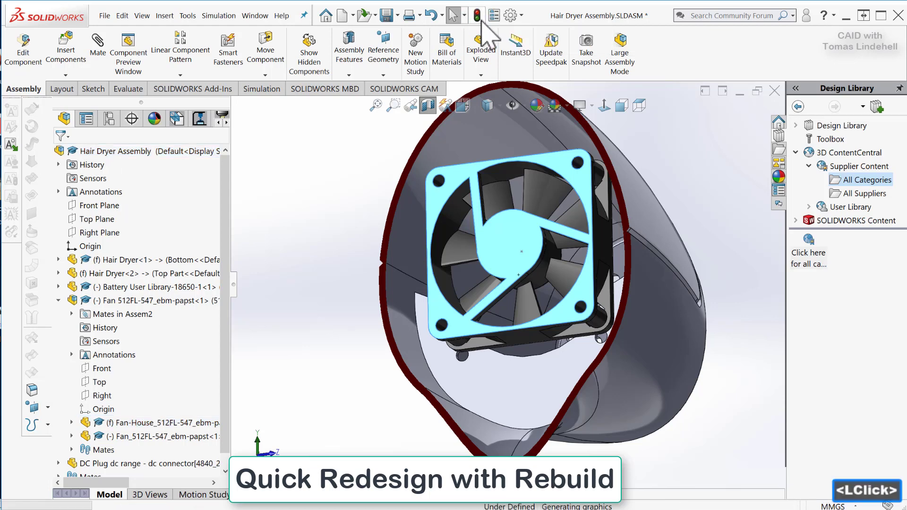
mouse_move(537, 383)
middle_down()
mouse_move(567, 380)
mouse_move(530, 368)
middle_up()
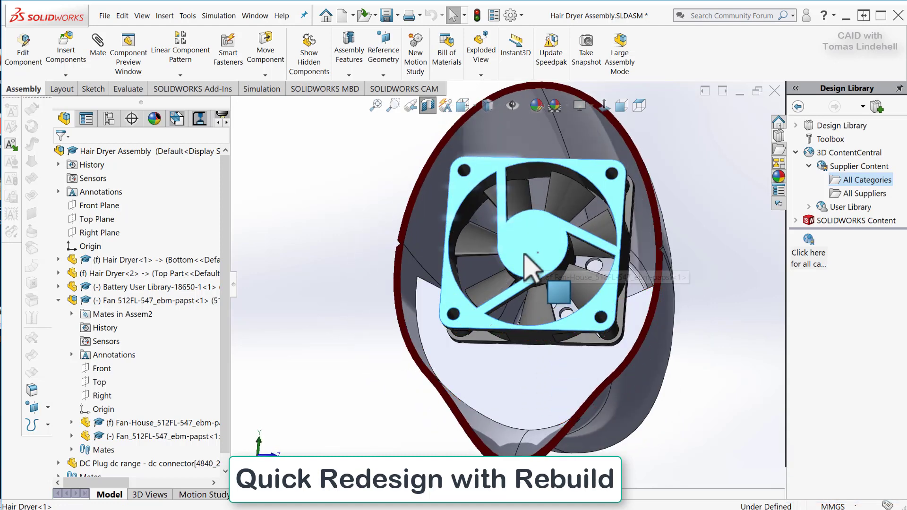
Move the fan lower again and rebuild, checking the housing's perforated side.
drag(535, 280, 522, 331)
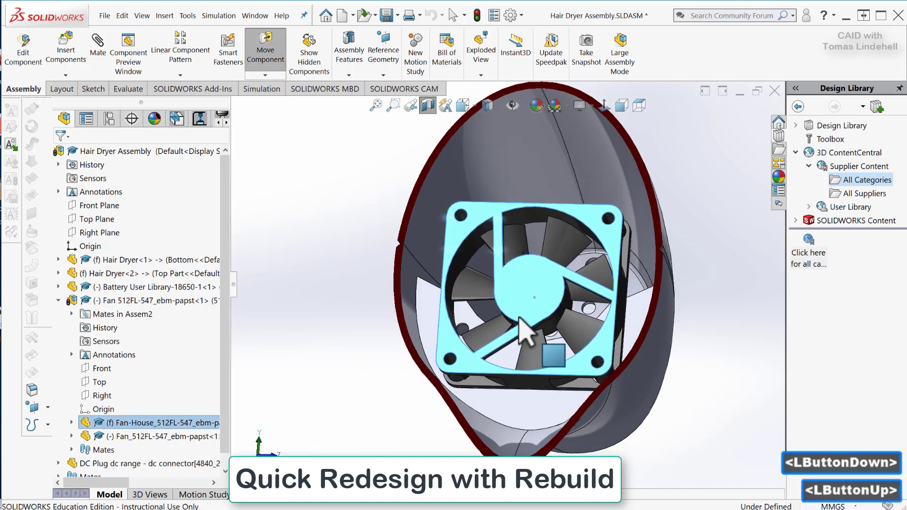
click(477, 16)
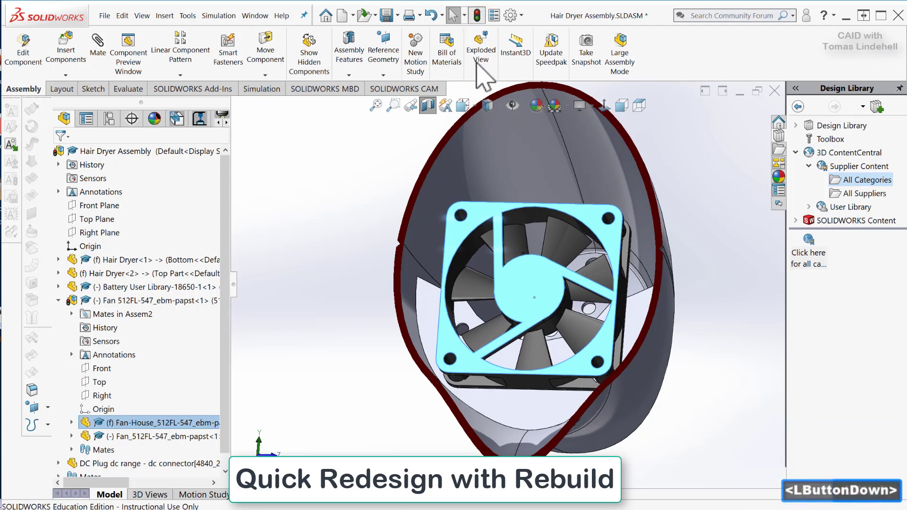
mouse_move(545, 322)
middle_down()
mouse_move(540, 376)
mouse_move(539, 359)
middle_up()
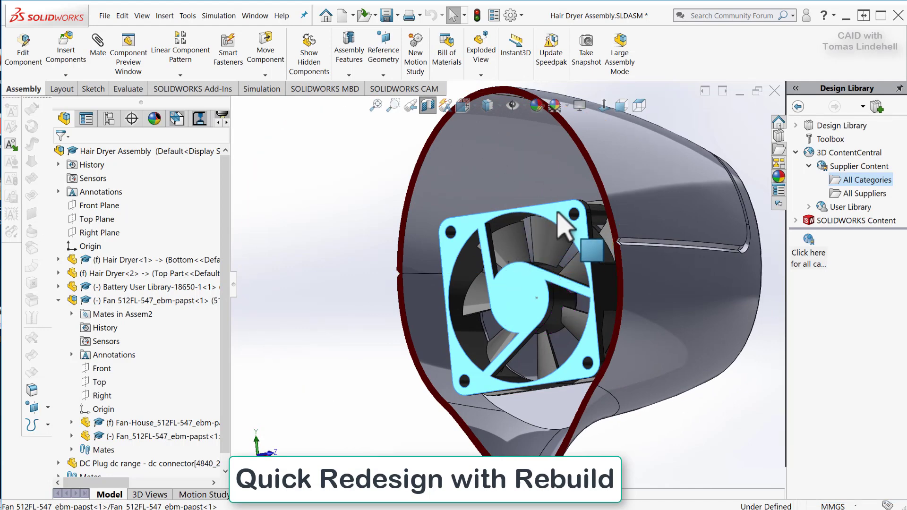
Move the fan up and left in the housing and orbit to check the updated cut.
drag(563, 225, 551, 192)
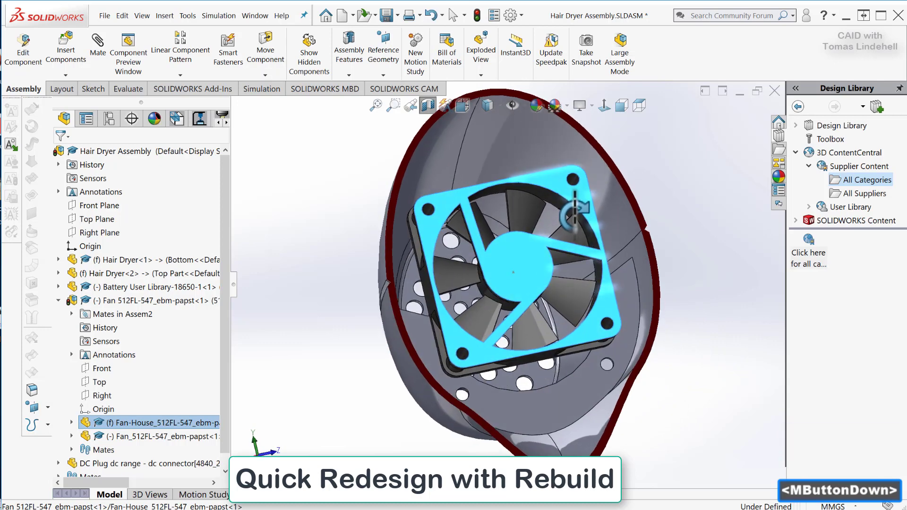
middle_drag(551, 191, 571, 177)
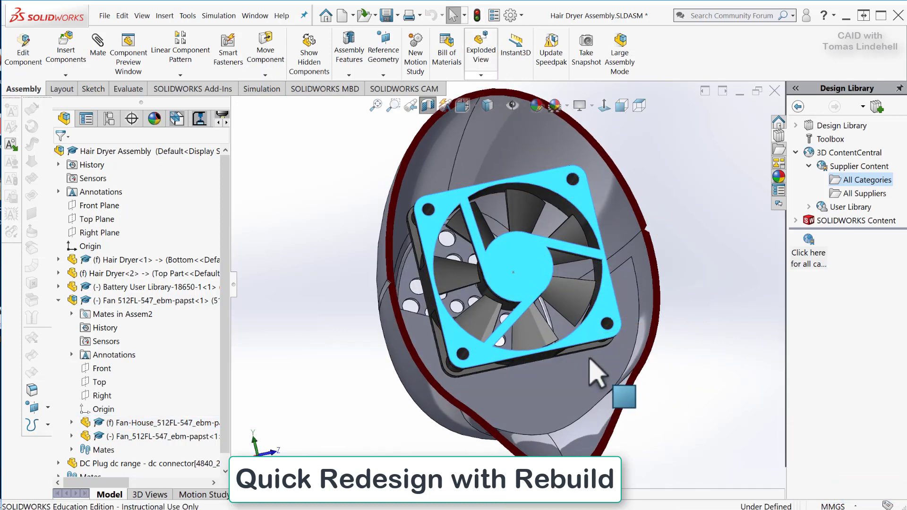
mouse_move(597, 370)
middle_down()
mouse_move(565, 361)
mouse_move(573, 351)
mouse_move(450, 344)
middle_up()
scroll(579, 358, up, 5)
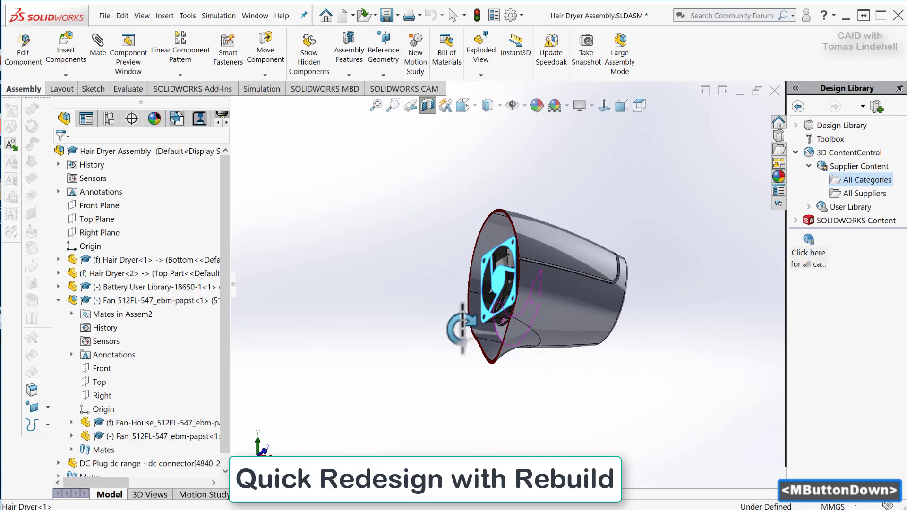
middle_drag(449, 344, 462, 371)
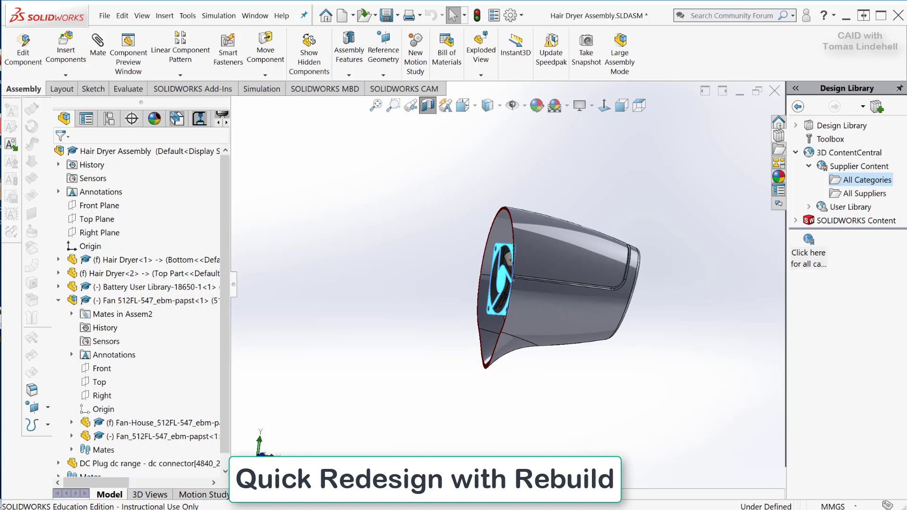
Turn off Section View, then apply the saved SectionView Side1 orientation from the Orientation dialog.
click(428, 106)
mouse_move(601, 330)
middle_down()
mouse_move(565, 349)
mouse_move(536, 395)
mouse_move(501, 405)
mouse_move(523, 366)
middle_up()
scroll(537, 395, up, 3)
scroll(522, 425, down, 1)
click(522, 419)
key(space)
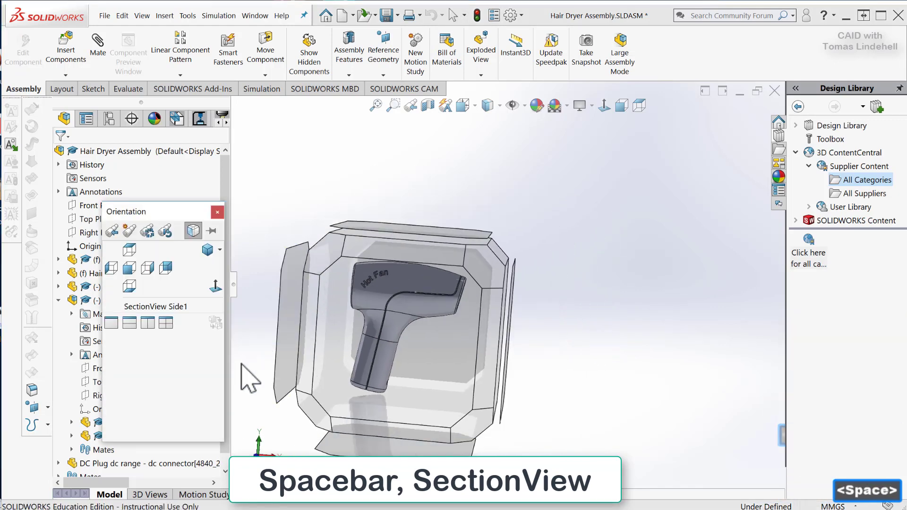
click(111, 306)
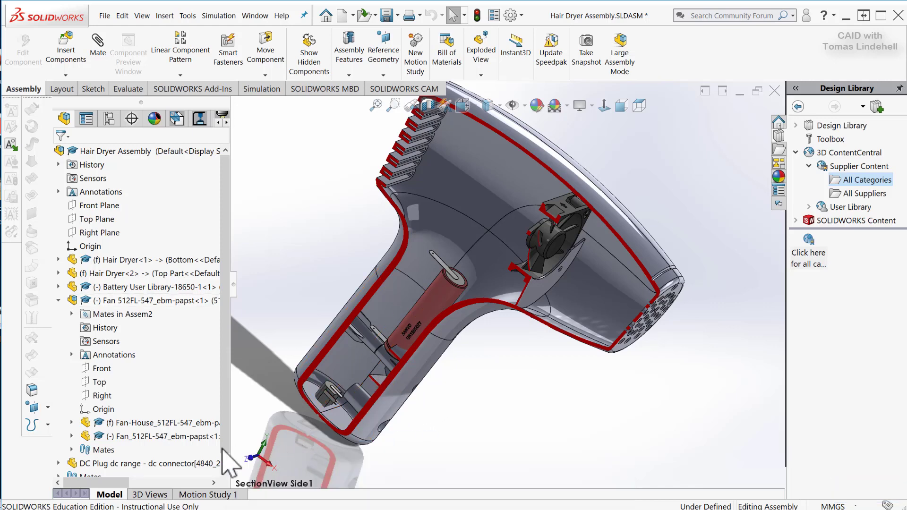
Capture the current sectioned view as 3D View-1 in the 3D Views tab.
click(150, 495)
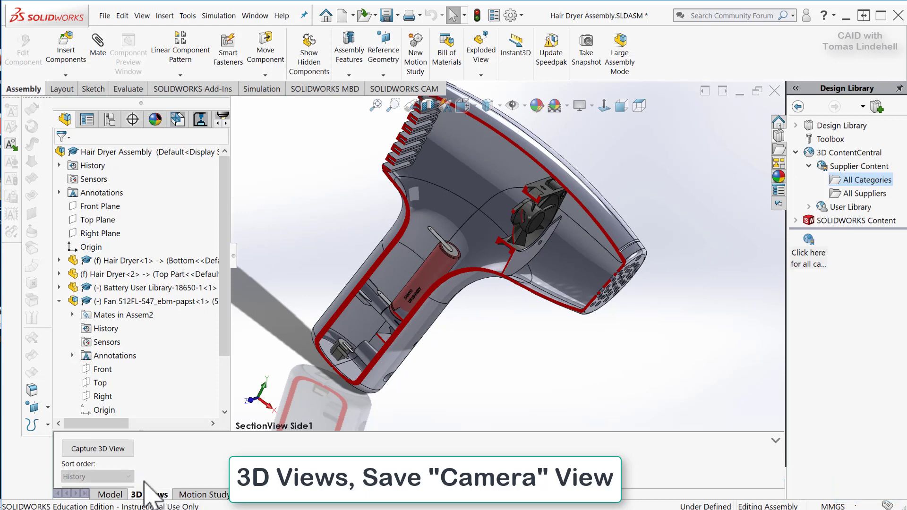
click(105, 450)
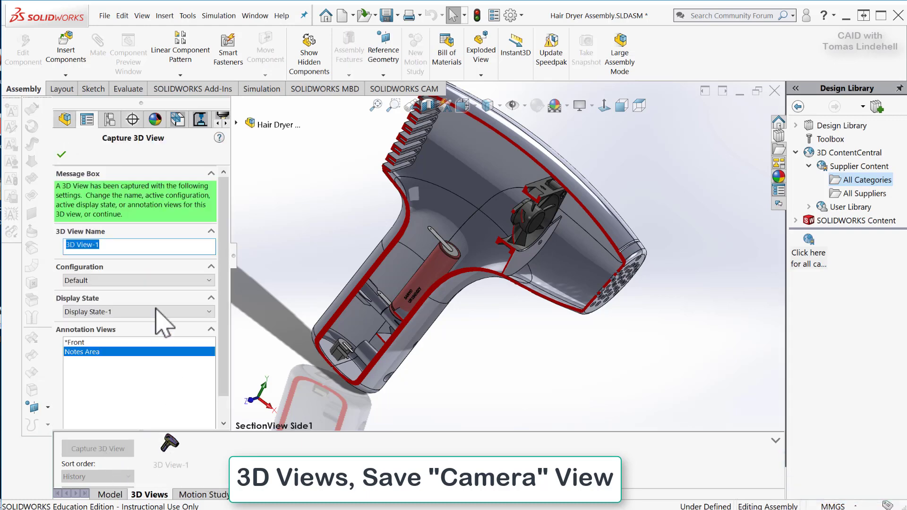
click(62, 156)
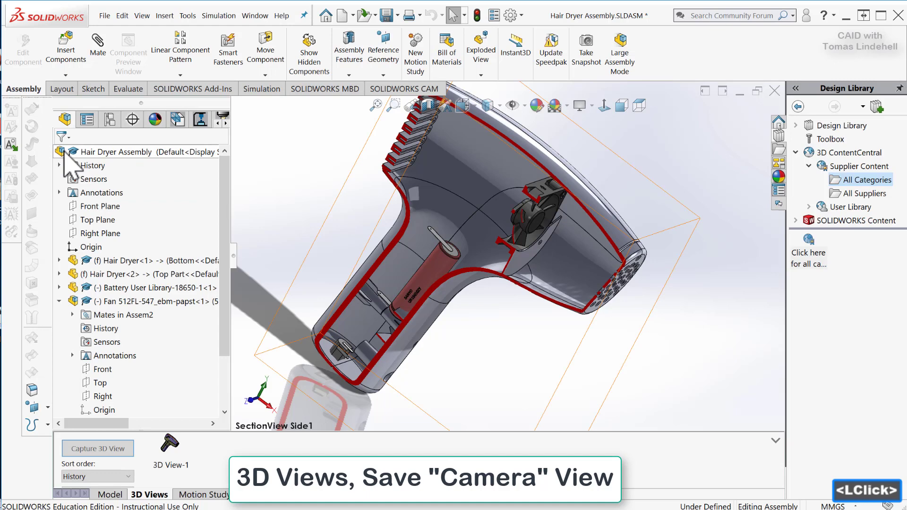
scroll(512, 323, down, 2)
scroll(509, 314, down, 1)
scroll(507, 310, up, 2)
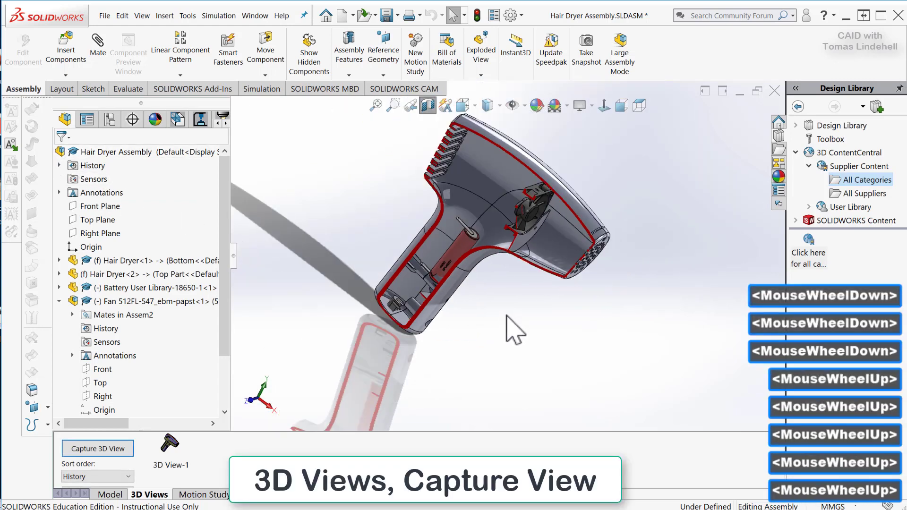
scroll(508, 309, up, 1)
scroll(507, 310, up, 2)
scroll(510, 284, up, 2)
scroll(514, 216, down, 2)
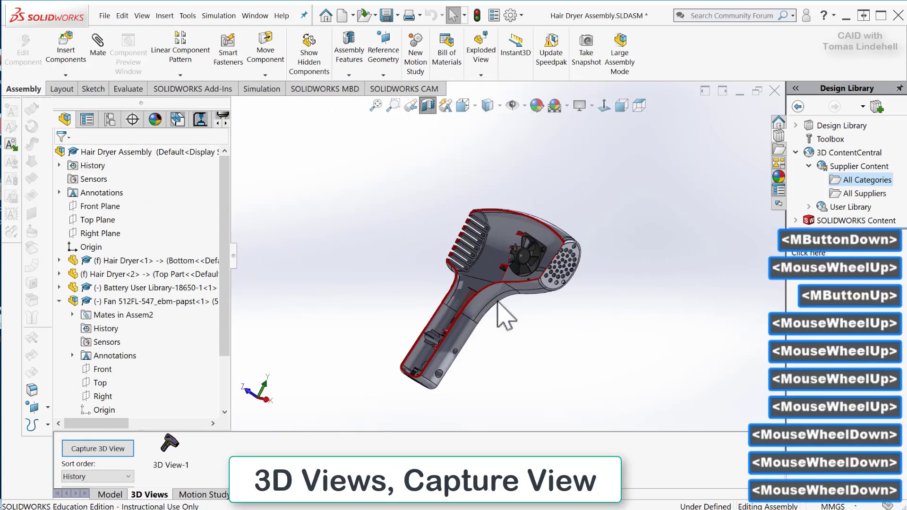
scroll(496, 298, down, 2)
scroll(465, 153, down, 1)
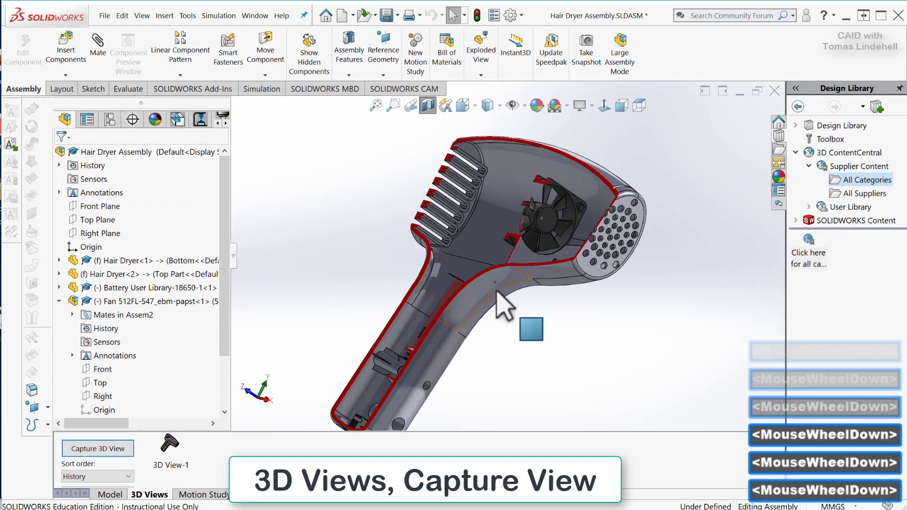
Turn off Section View and orbit the whole dryer toward the front for a second 3D view.
click(428, 105)
mouse_move(486, 259)
middle_down()
mouse_move(503, 223)
mouse_move(599, 306)
middle_up()
scroll(560, 376, up, 2)
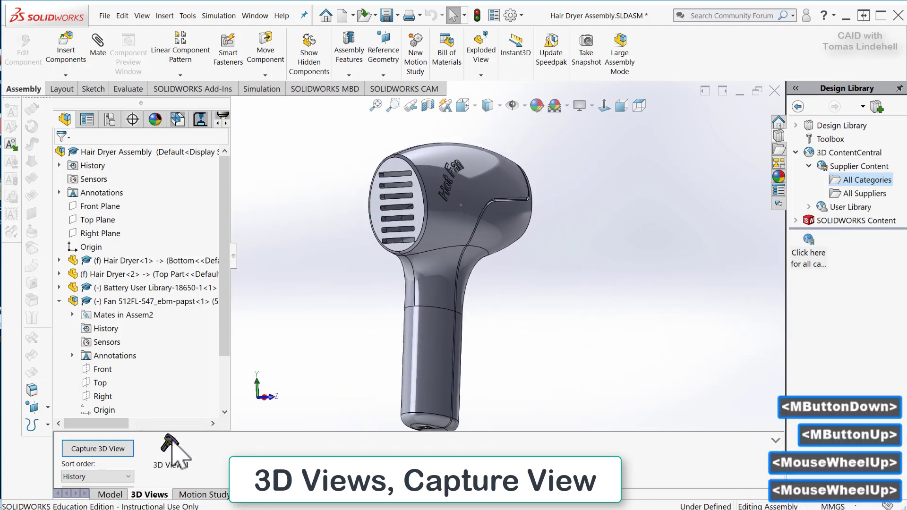
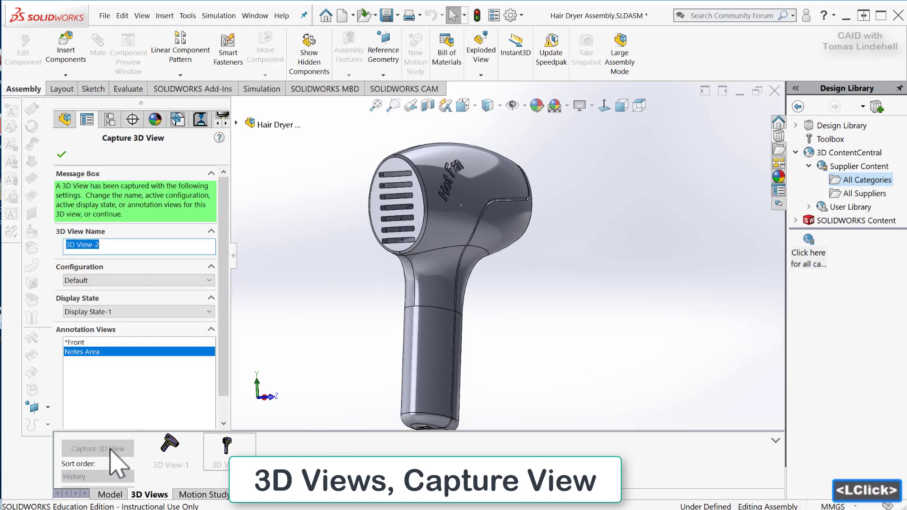
Confirm the capture, saving the uncut front view as 3D View-2.
click(64, 154)
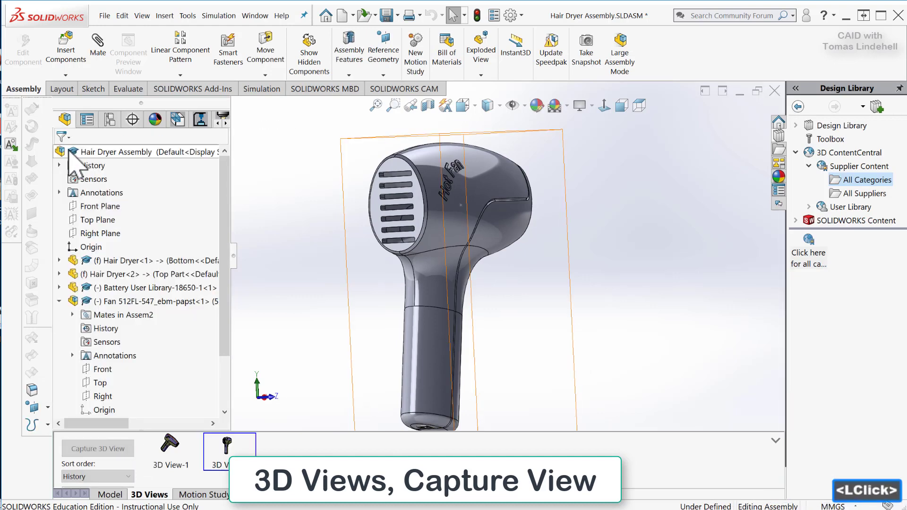
Restore 3D View-1 and orbit the sectioned dryer to inspect the battery and fan.
double_click(171, 449)
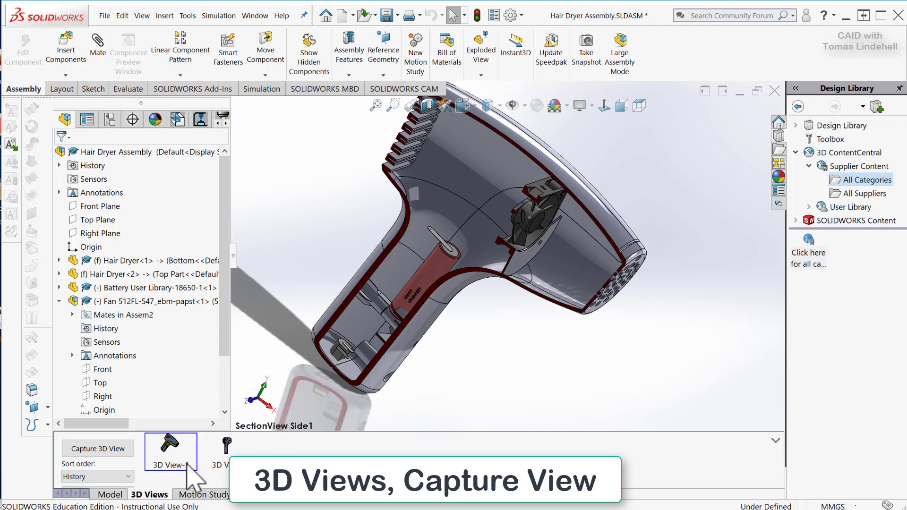
scroll(386, 322, down, 1)
scroll(496, 336, down, 1)
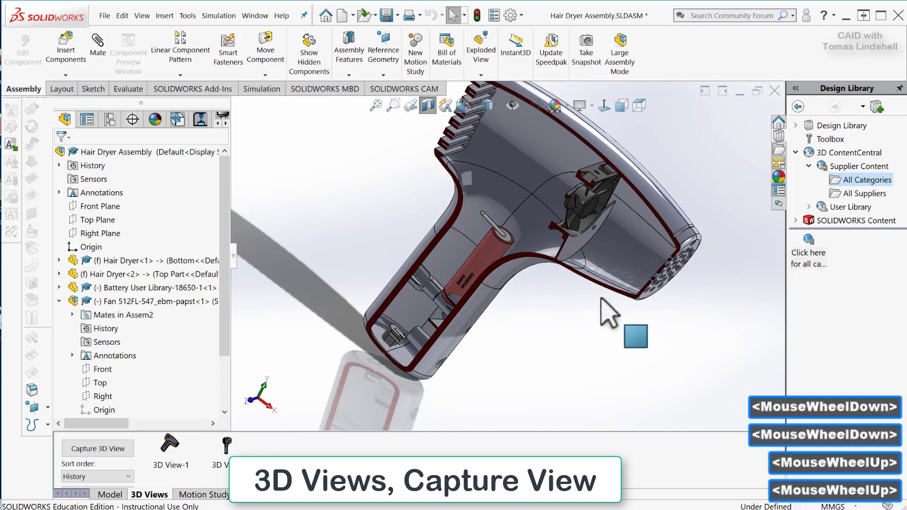
scroll(601, 312, down, 3)
mouse_move(562, 348)
middle_down()
mouse_move(612, 325)
mouse_move(608, 266)
middle_up()
scroll(609, 297, up, 3)
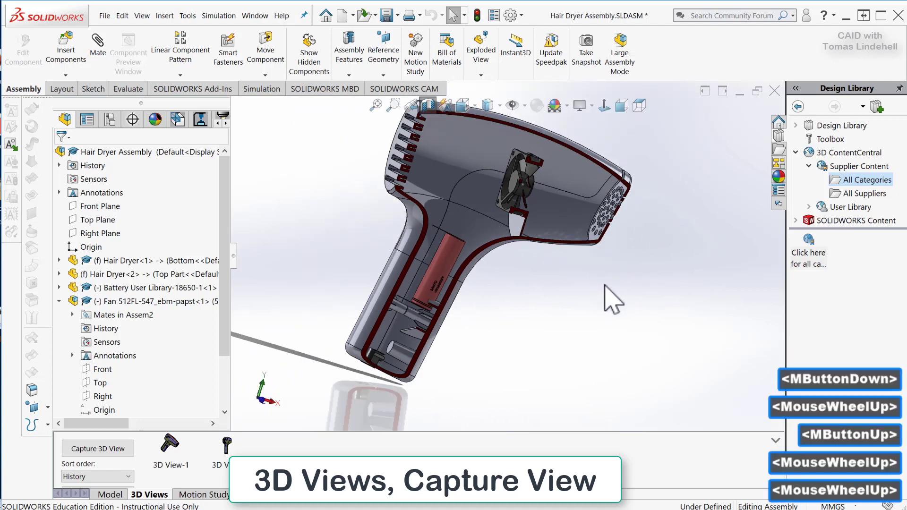
scroll(606, 287, down, 2)
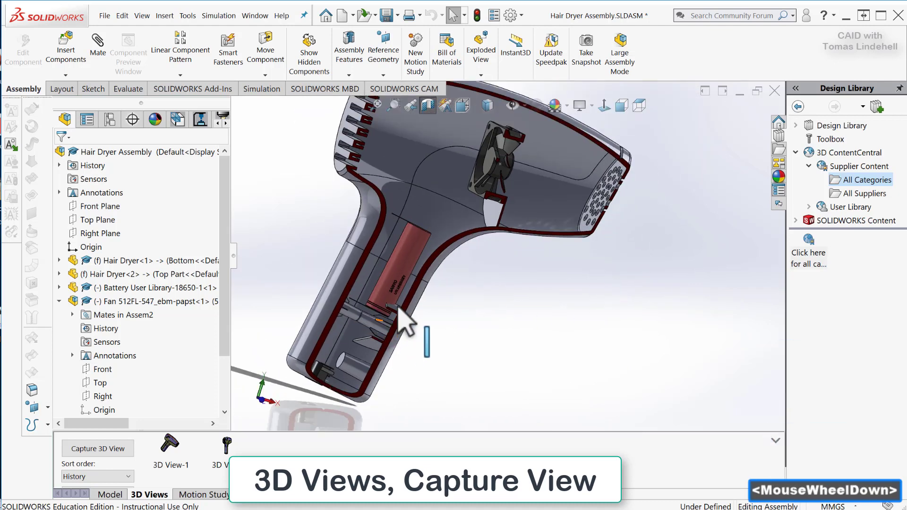
scroll(397, 308, down, 1)
middle_drag(397, 307, 395, 342)
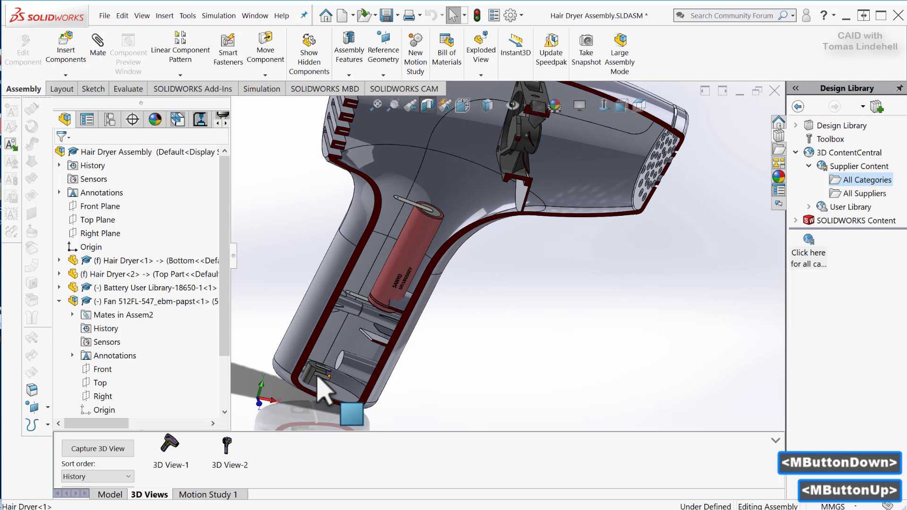
scroll(322, 386, up, 3)
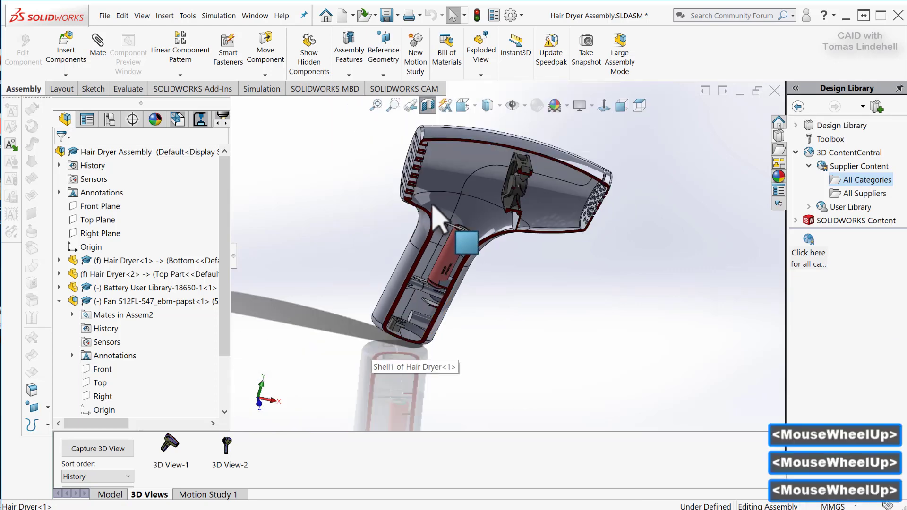
scroll(522, 314, down, 2)
scroll(507, 269, down, 2)
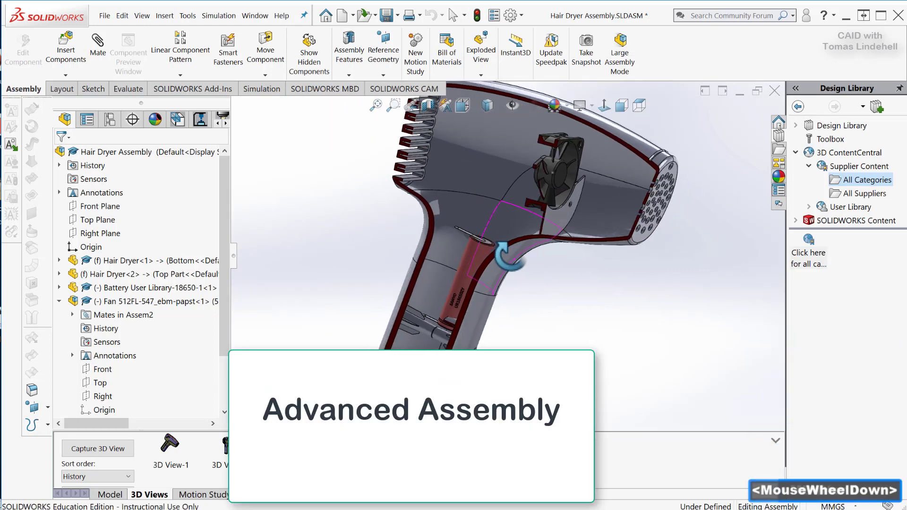